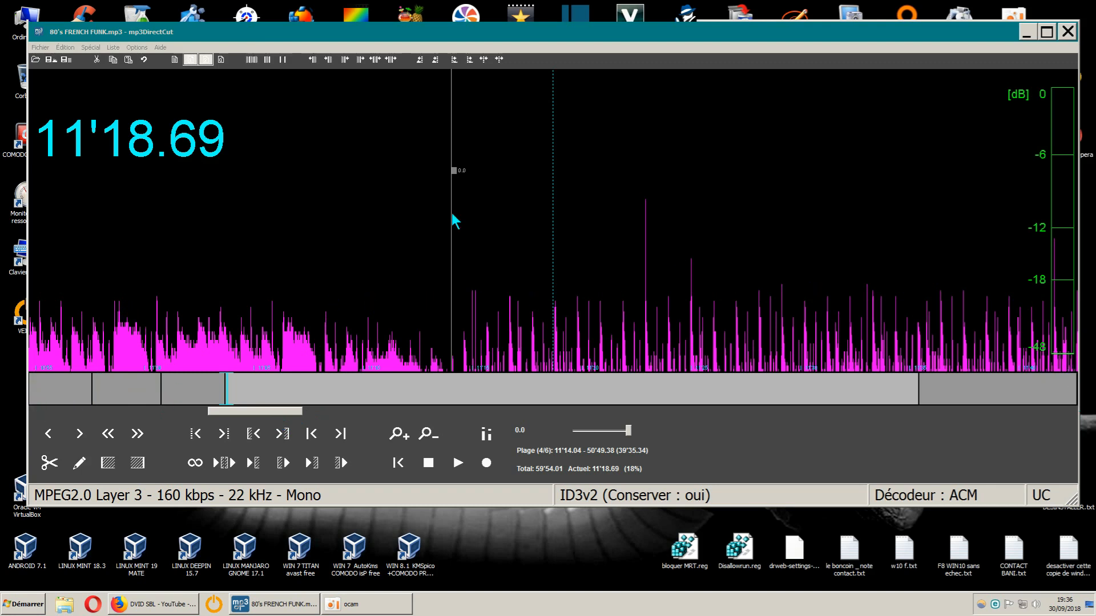
{"action": "left_click_drag", "start_coordinate": [27, 255], "coordinate": [425, 354]}
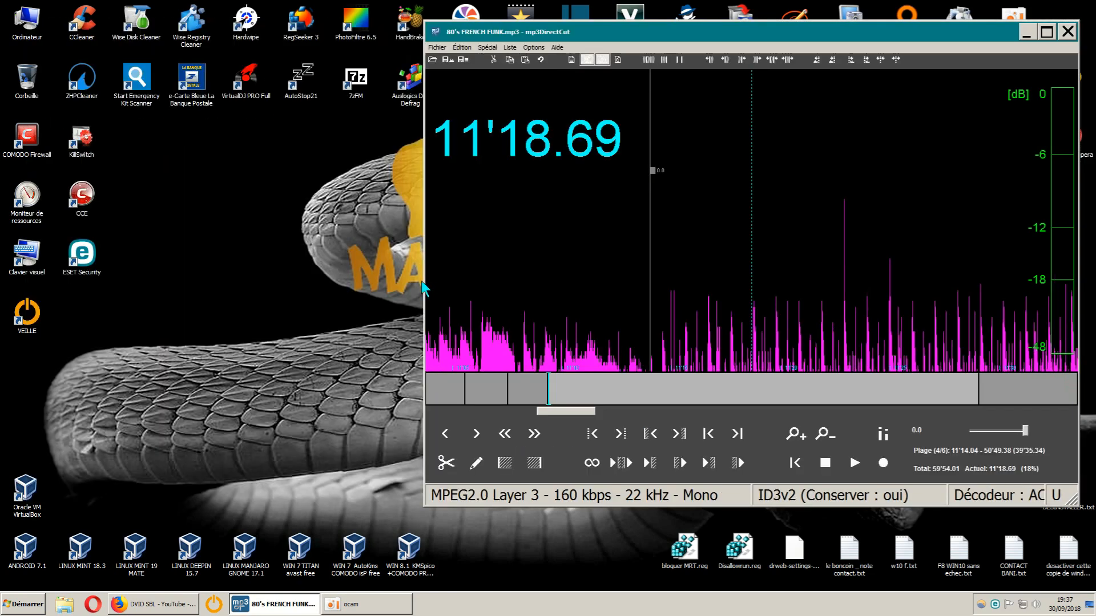
{"action": "left_click_drag", "start_coordinate": [426, 287], "coordinate": [13, 311]}
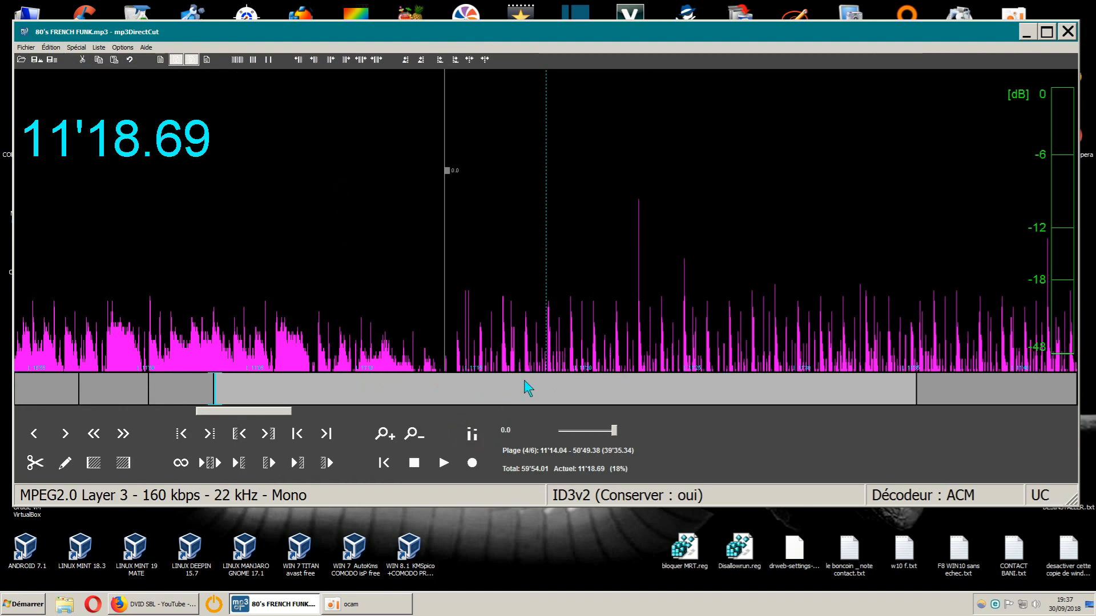
- Scan the waveform forward from the cut at 11'14 to locate the next quiet gap between songs, around 16'15
{"action": "left_click", "coordinate": [255, 412]}
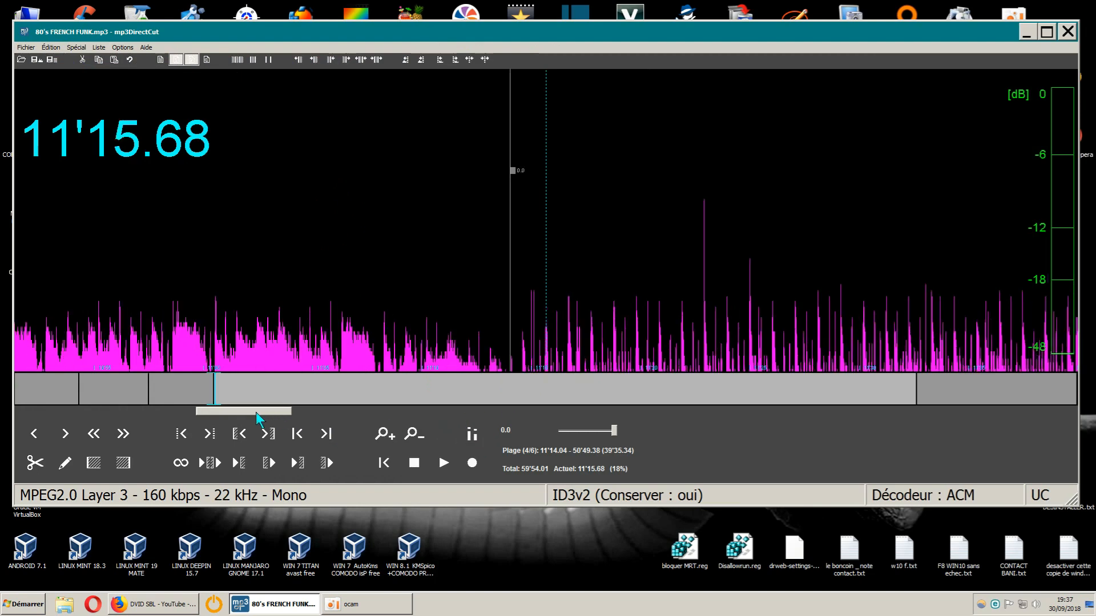
{"action": "left_click_drag", "start_coordinate": [256, 412], "coordinate": [317, 417]}
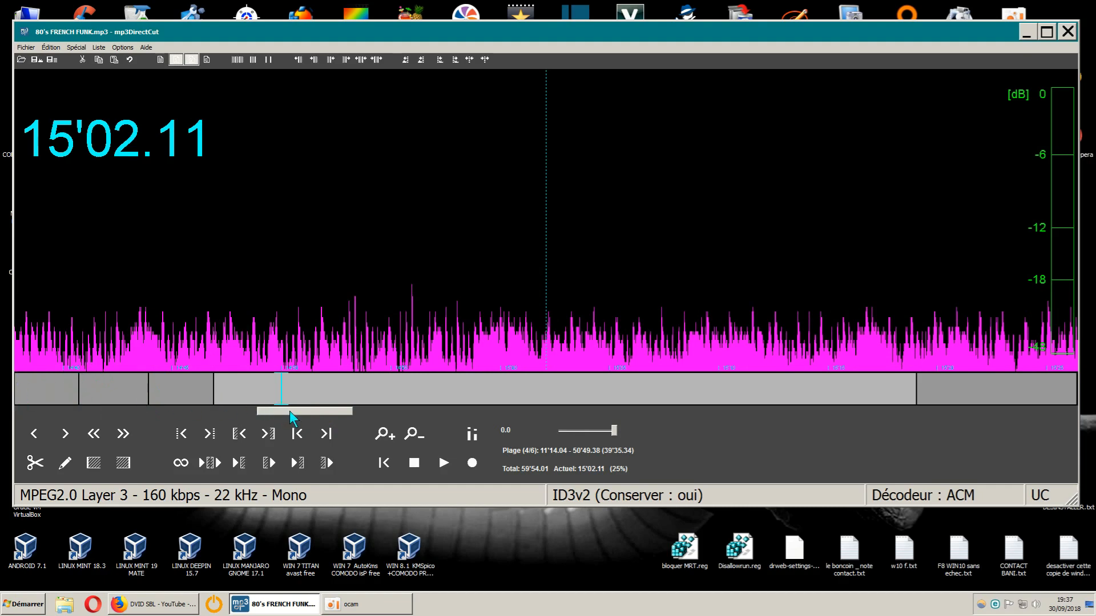
{"action": "left_click_drag", "start_coordinate": [290, 411], "coordinate": [312, 413]}
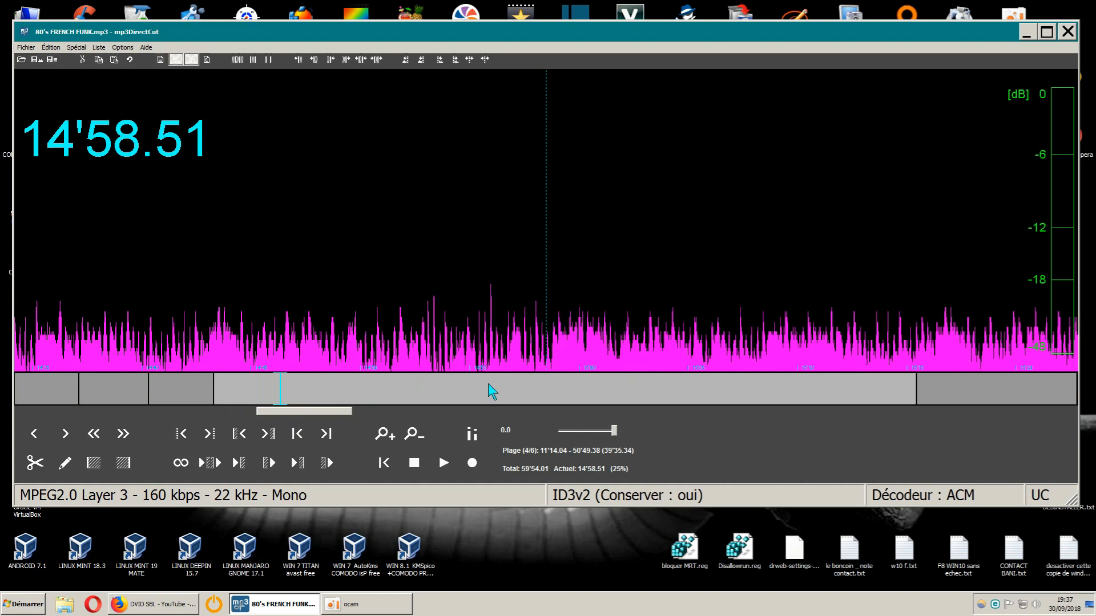
{"action": "left_click_drag", "start_coordinate": [346, 414], "coordinate": [348, 414]}
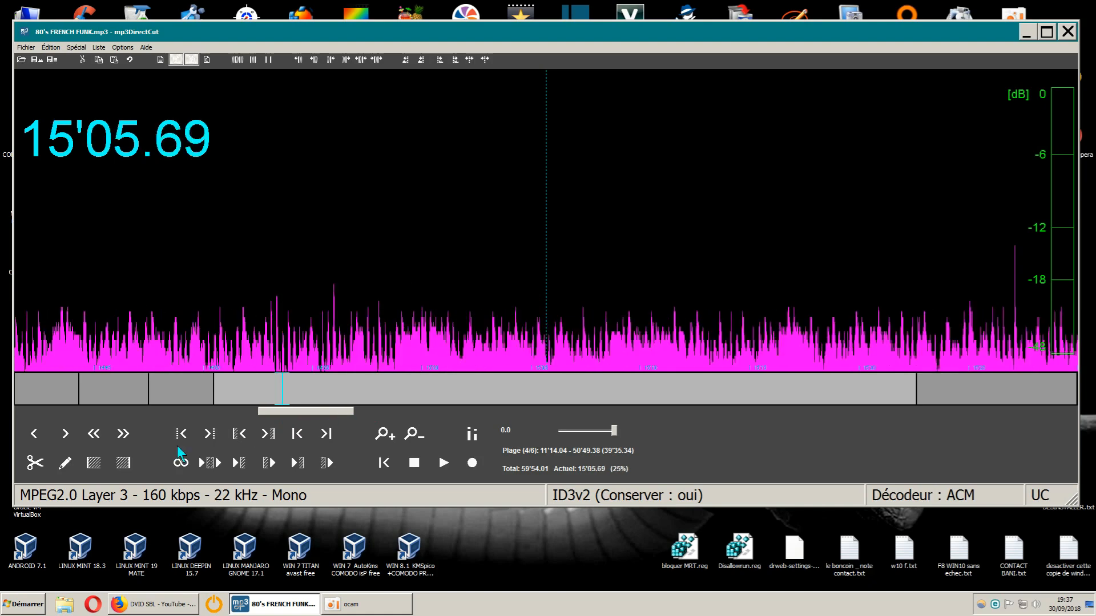
{"action": "left_click", "coordinate": [65, 433]}
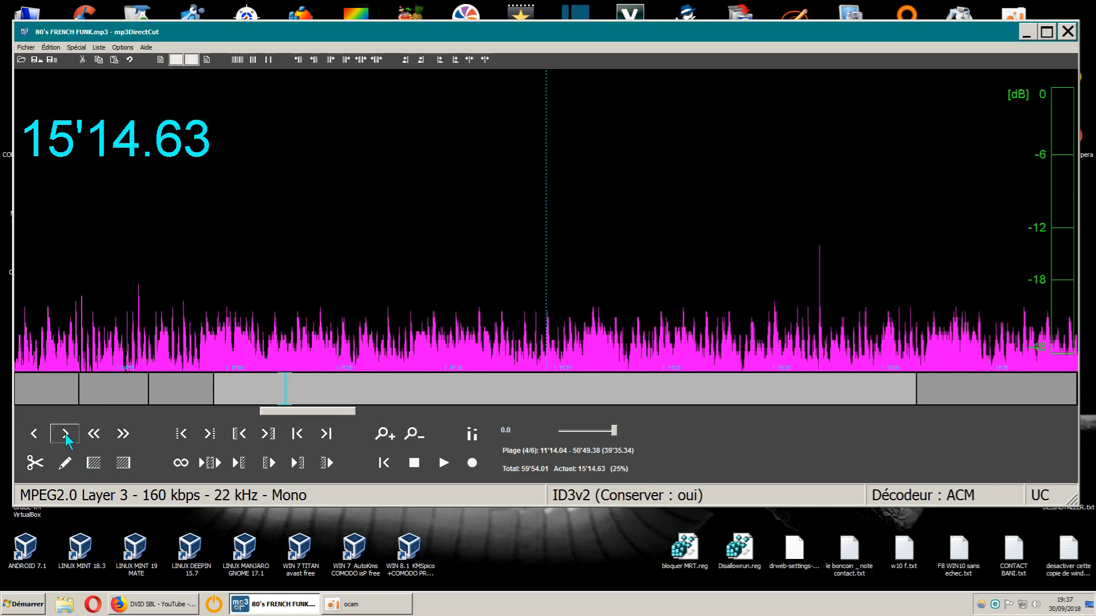
{"action": "left_click", "coordinate": [65, 434]}
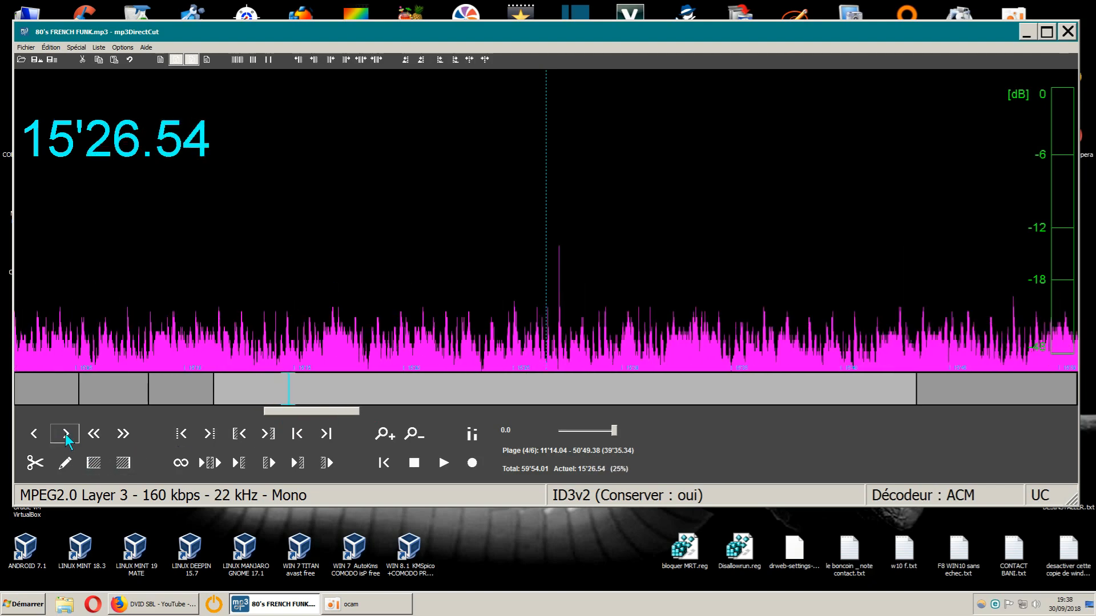
{"action": "left_click", "coordinate": [65, 434]}
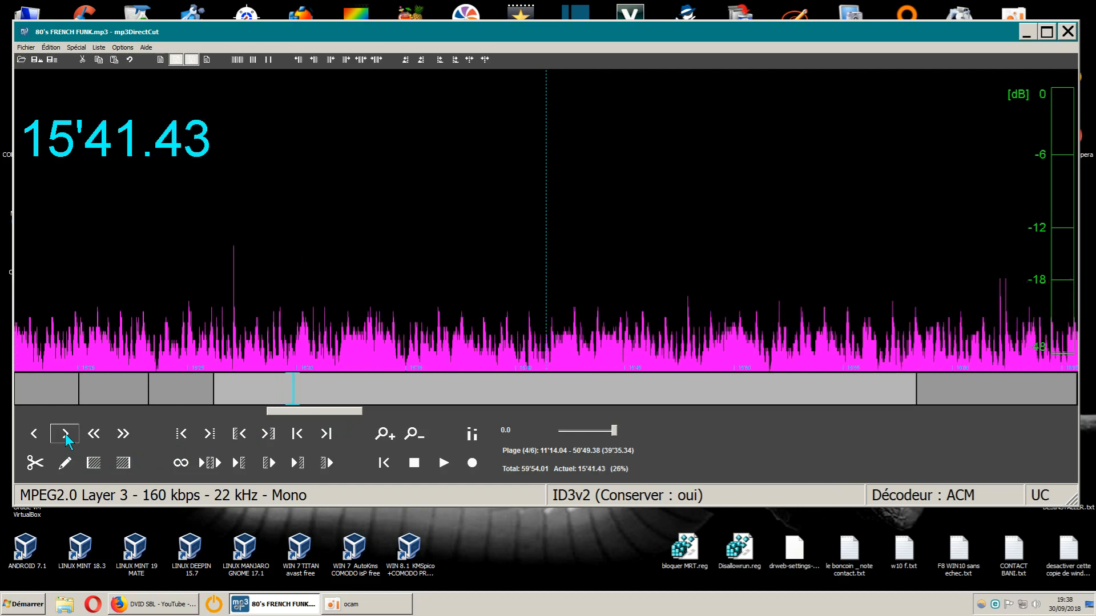
{"action": "left_click", "coordinate": [65, 434]}
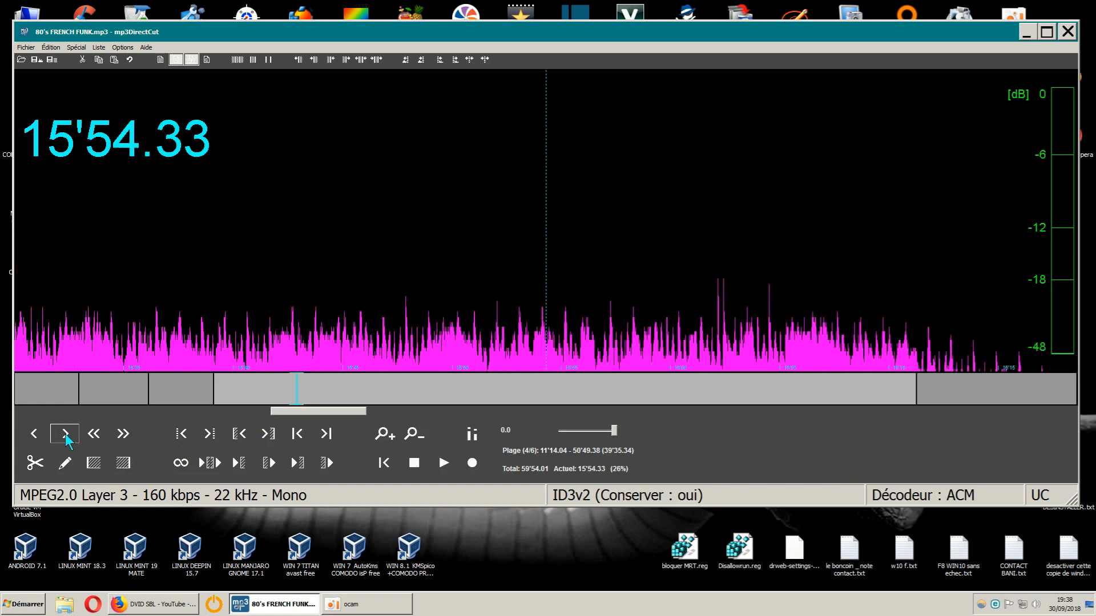
{"action": "left_click", "coordinate": [65, 433]}
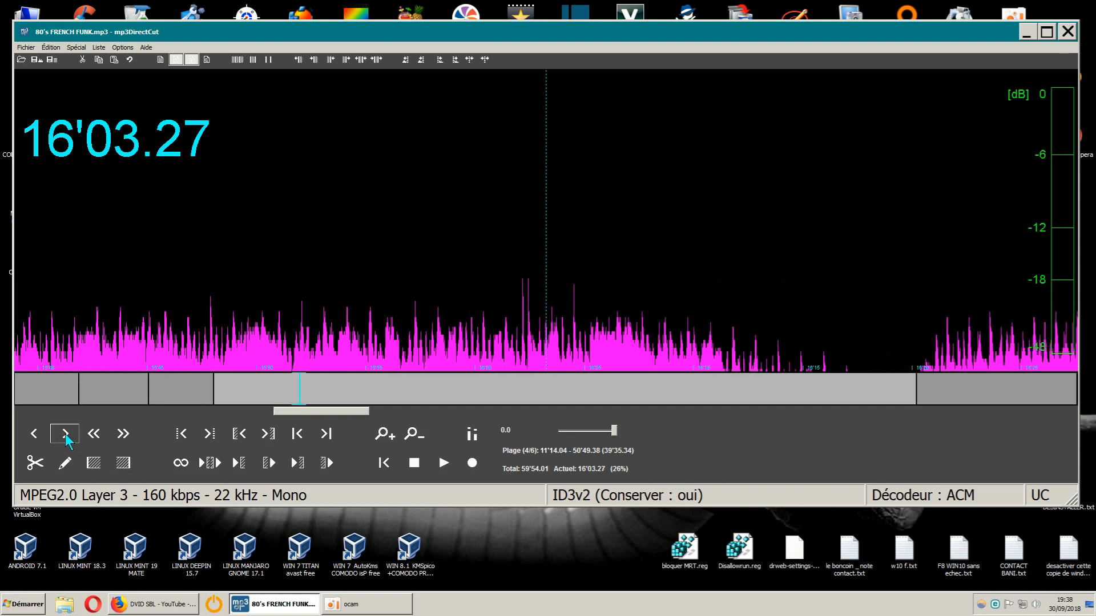
{"action": "left_click", "coordinate": [65, 434]}
{"action": "left_click", "coordinate": [65, 433]}
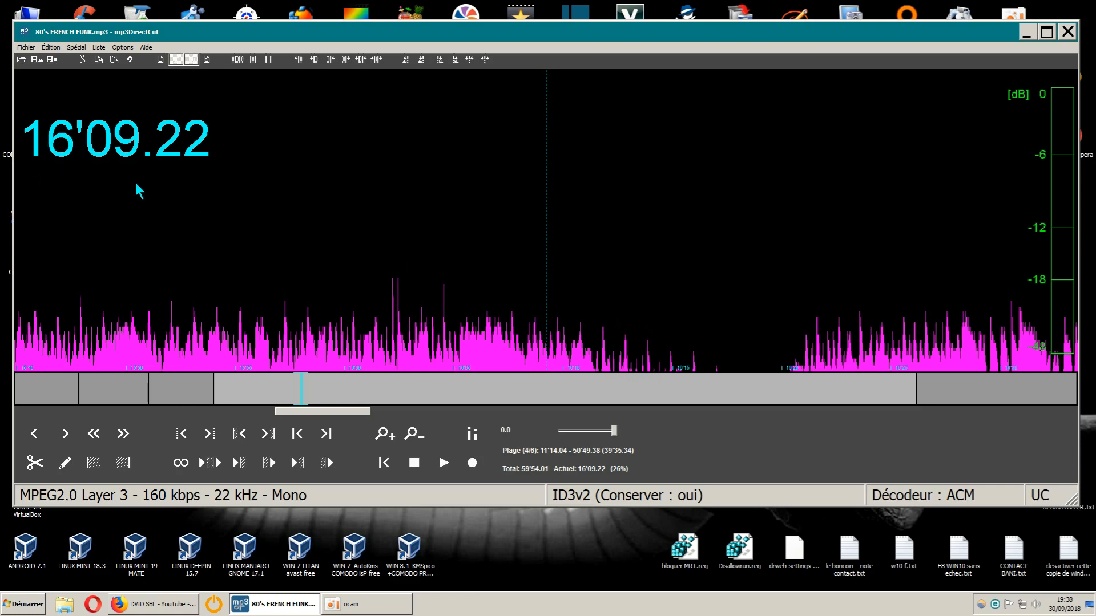
- Listen to short samples of the song from about 13'18 and from about 14'33
{"action": "left_click_drag", "start_coordinate": [352, 412], "coordinate": [306, 420]}
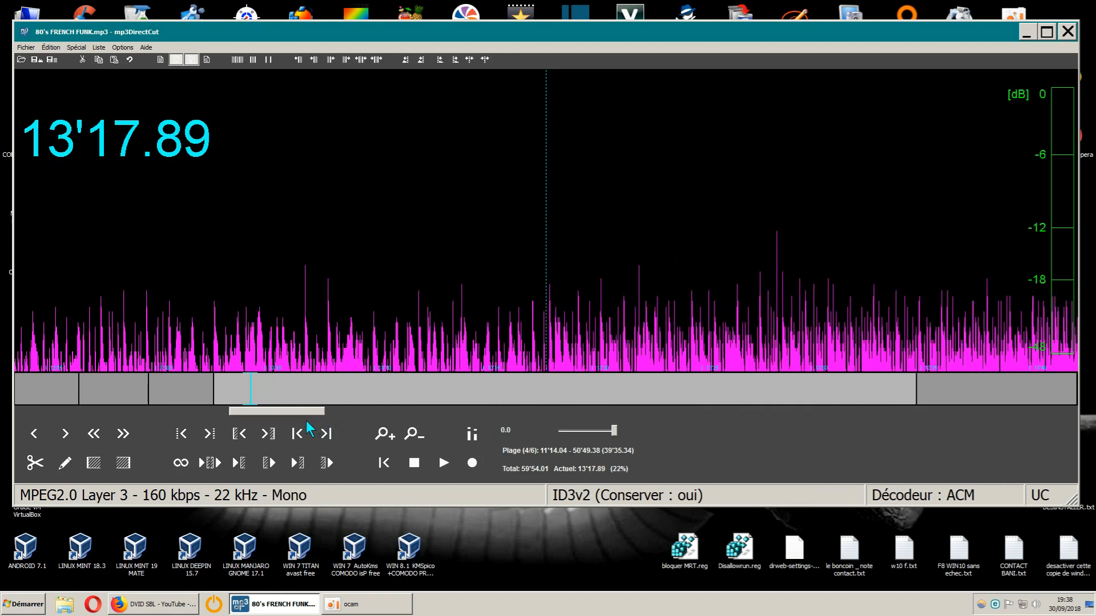
{"action": "left_click", "coordinate": [445, 464]}
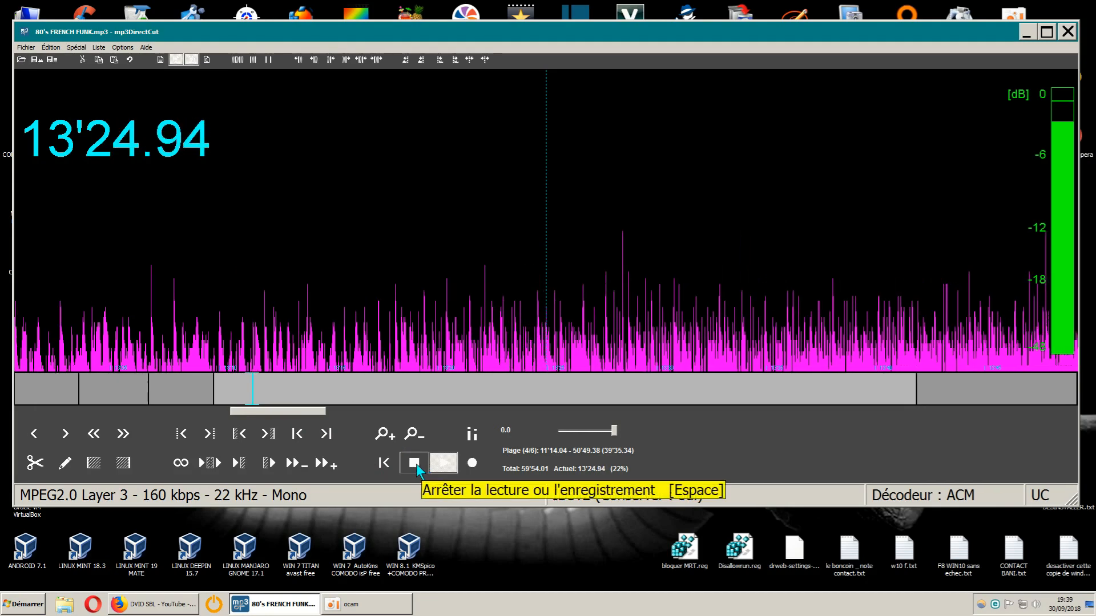
{"action": "left_click", "coordinate": [415, 463]}
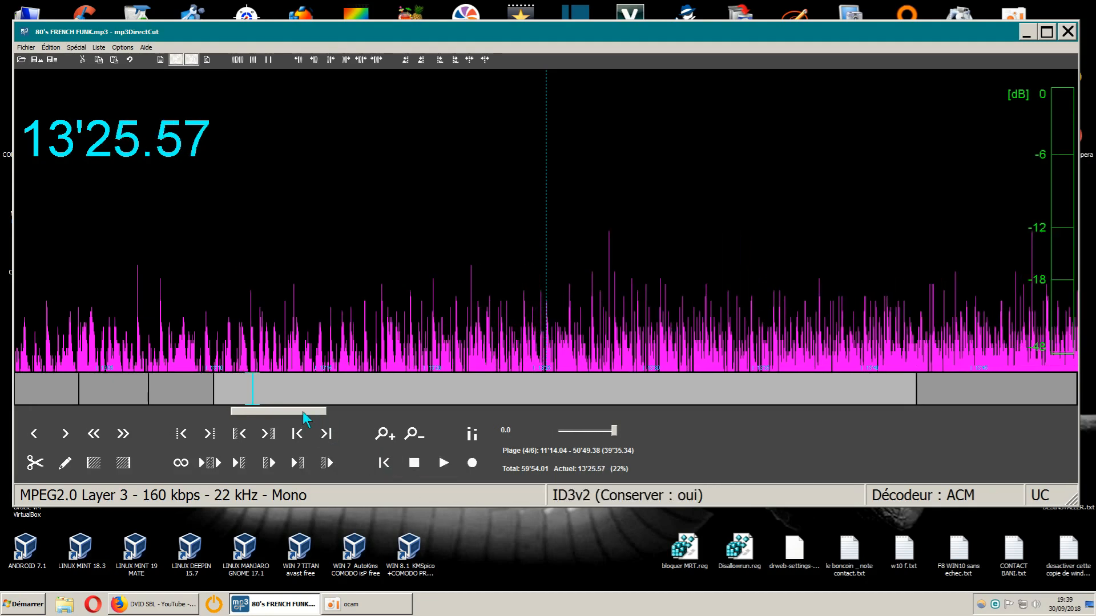
{"action": "left_click_drag", "start_coordinate": [303, 412], "coordinate": [320, 413]}
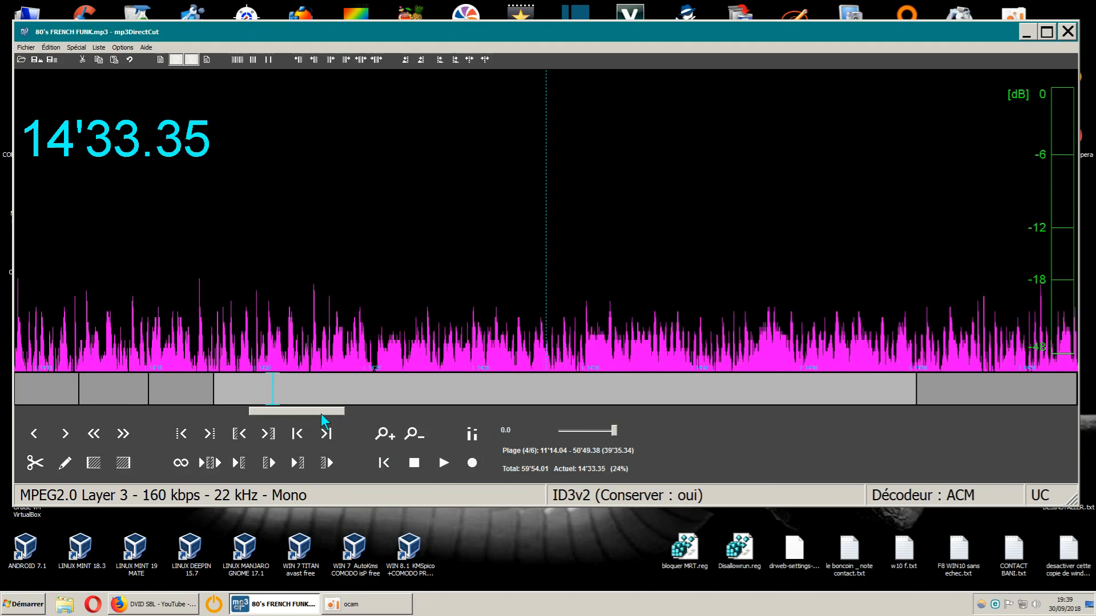
{"action": "left_click", "coordinate": [444, 463]}
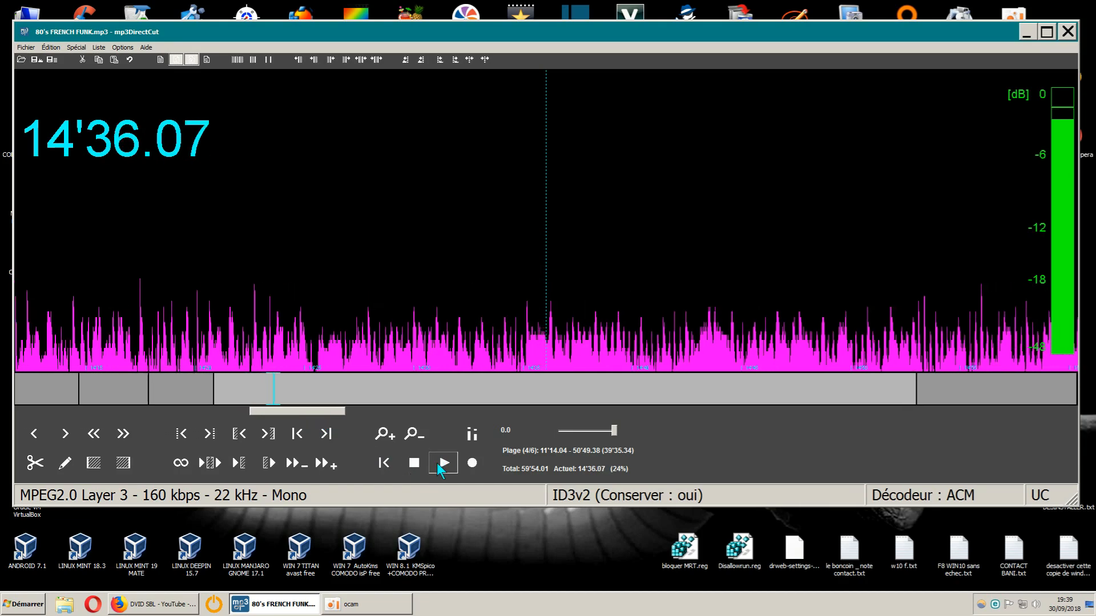
{"action": "left_click", "coordinate": [415, 465]}
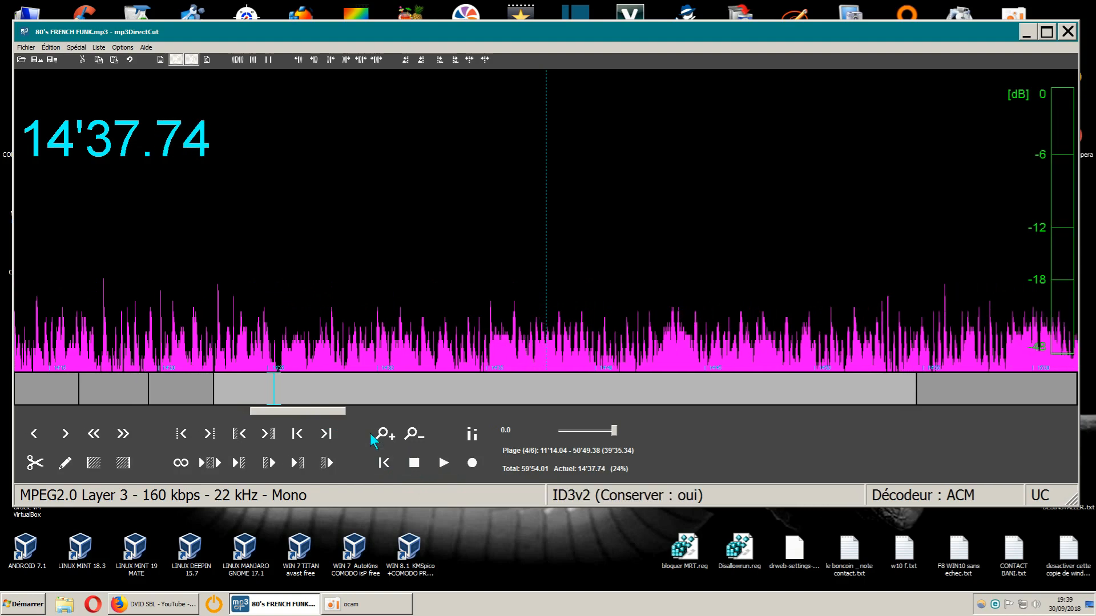
- Listen to earlier short samples of the same song, around 14'12 and around 13'55
{"action": "left_click_drag", "start_coordinate": [299, 410], "coordinate": [292, 412]}
{"action": "left_click", "coordinate": [444, 464]}
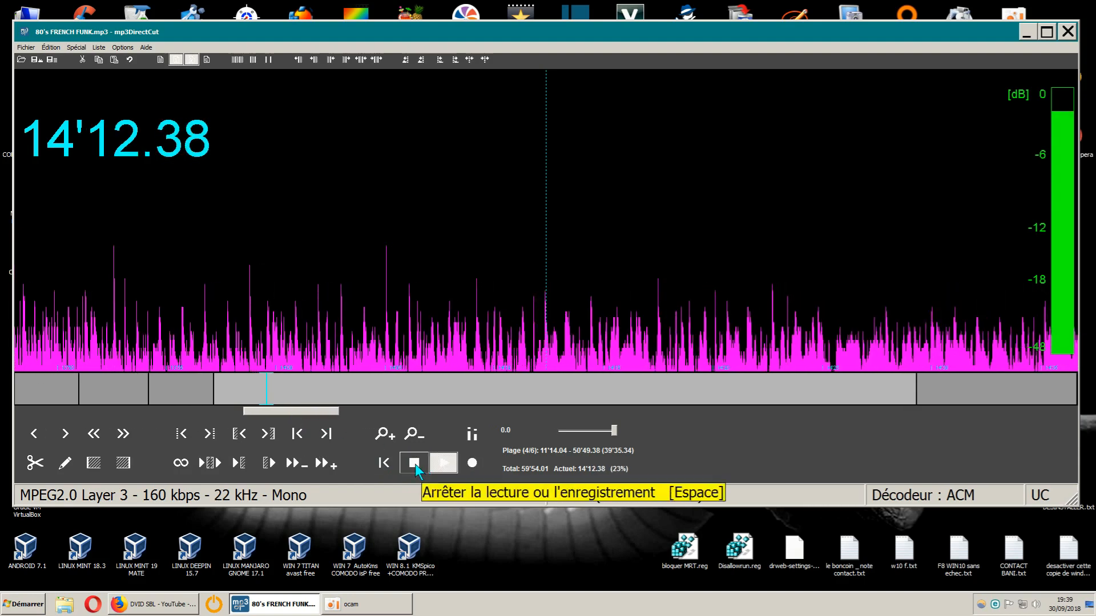
{"action": "left_click", "coordinate": [415, 463]}
{"action": "left_click_drag", "start_coordinate": [306, 413], "coordinate": [302, 413]}
{"action": "left_click", "coordinate": [444, 464]}
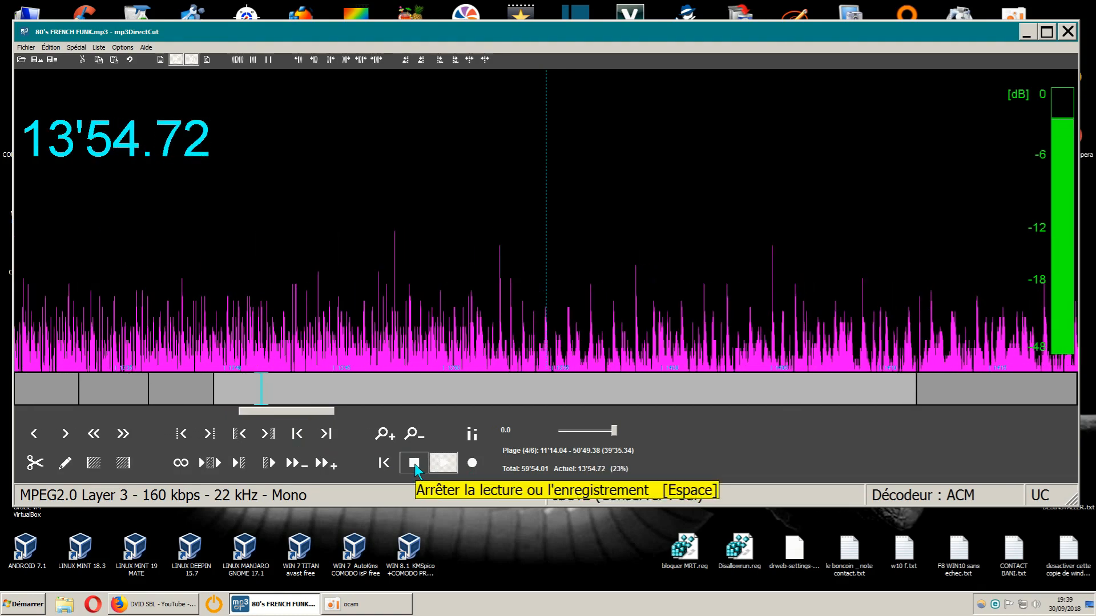
{"action": "left_click", "coordinate": [415, 464]}
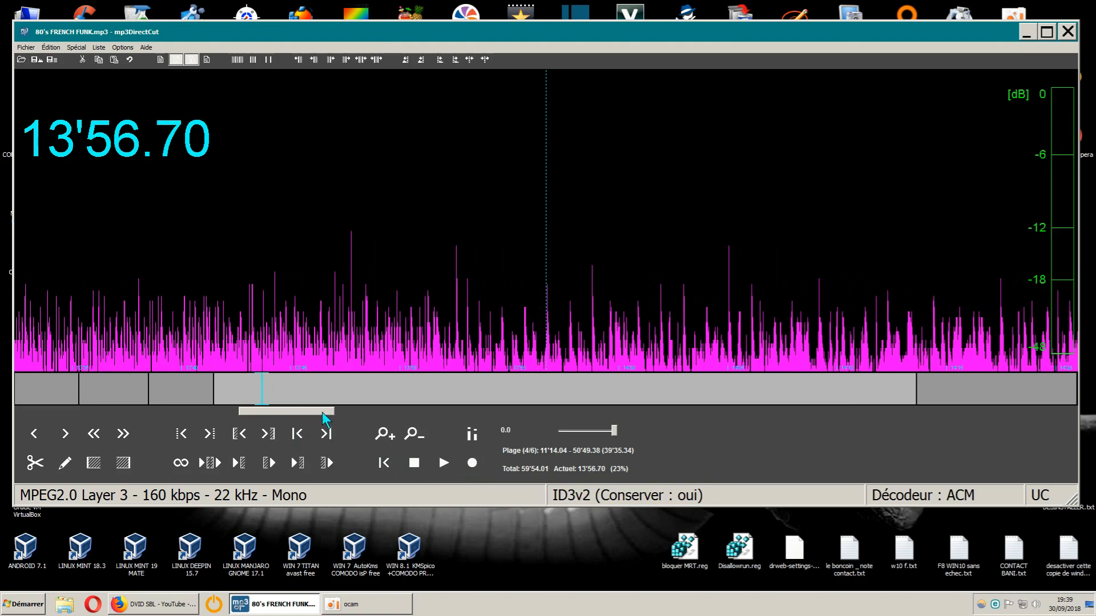
- Play further short samples of the song, ending with the passage around 15'23
{"action": "mouse_move", "coordinate": [322, 413]}
{"action": "left_mouse_down"}
{"action": "mouse_move", "coordinate": [298, 410]}
{"action": "mouse_move", "coordinate": [322, 411]}
{"action": "left_mouse_up"}
{"action": "left_click", "coordinate": [444, 464]}
{"action": "left_click", "coordinate": [414, 463]}
{"action": "left_click", "coordinate": [440, 465]}
{"action": "left_click", "coordinate": [415, 463]}
{"action": "left_click_drag", "start_coordinate": [324, 410], "coordinate": [332, 411]}
{"action": "left_click", "coordinate": [438, 467]}
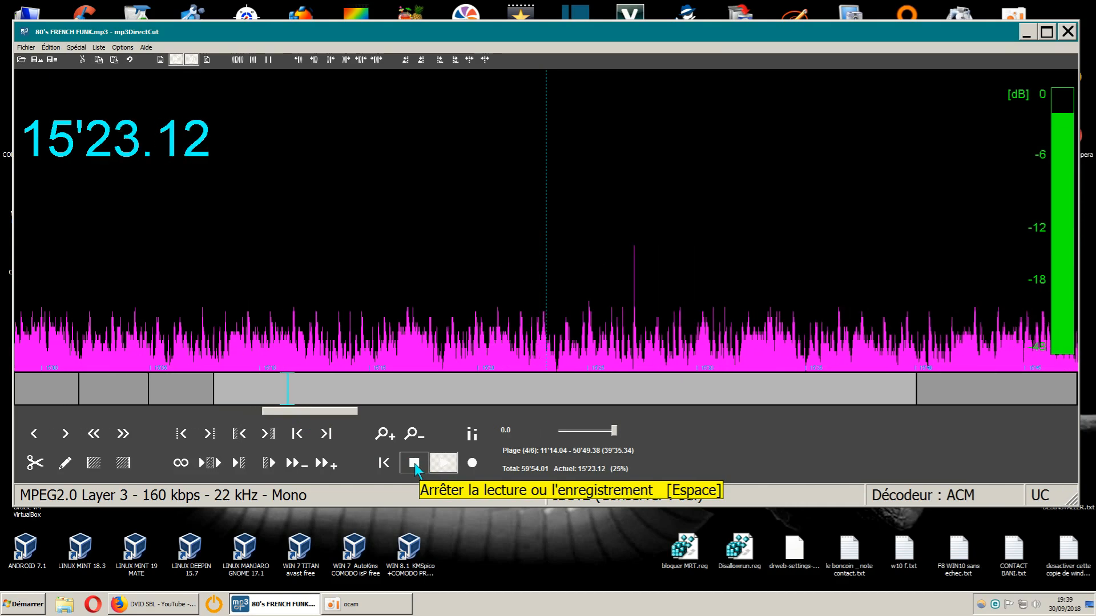
{"action": "left_click", "coordinate": [414, 464]}
- Play the end of the song from 16'10.40 through the quiet gap into the start of the following song
{"action": "left_click_drag", "start_coordinate": [343, 409], "coordinate": [355, 411]}
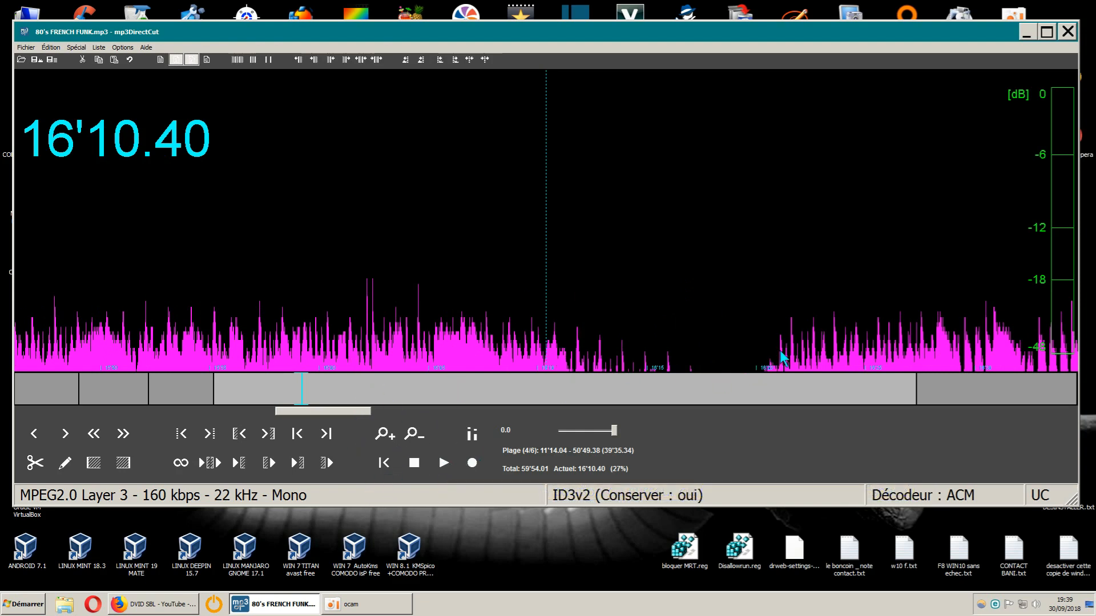
{"action": "left_click", "coordinate": [443, 463]}
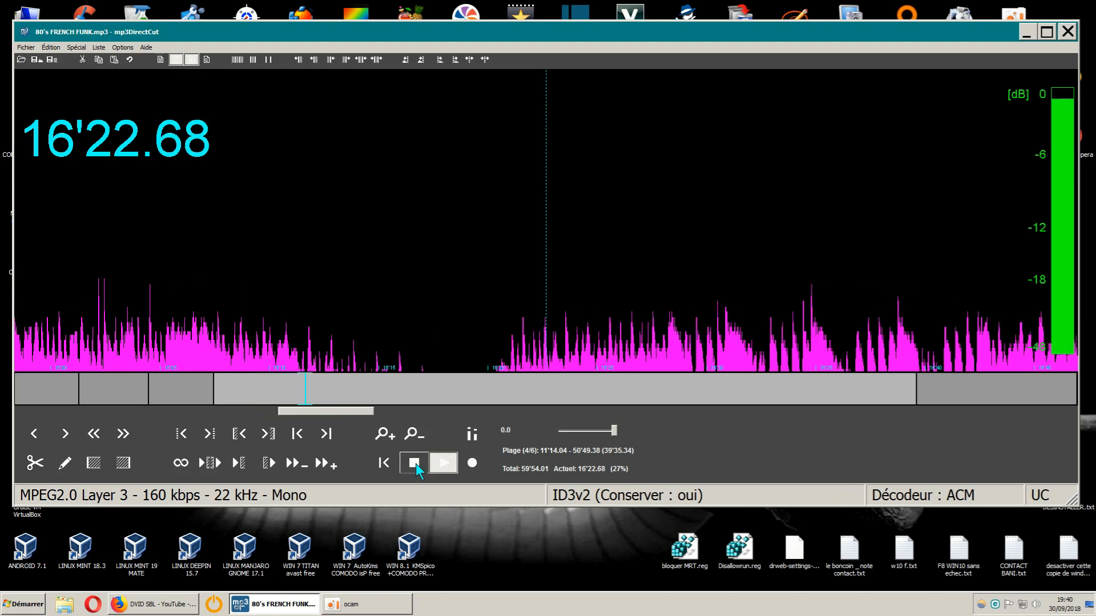
{"action": "left_click", "coordinate": [416, 463]}
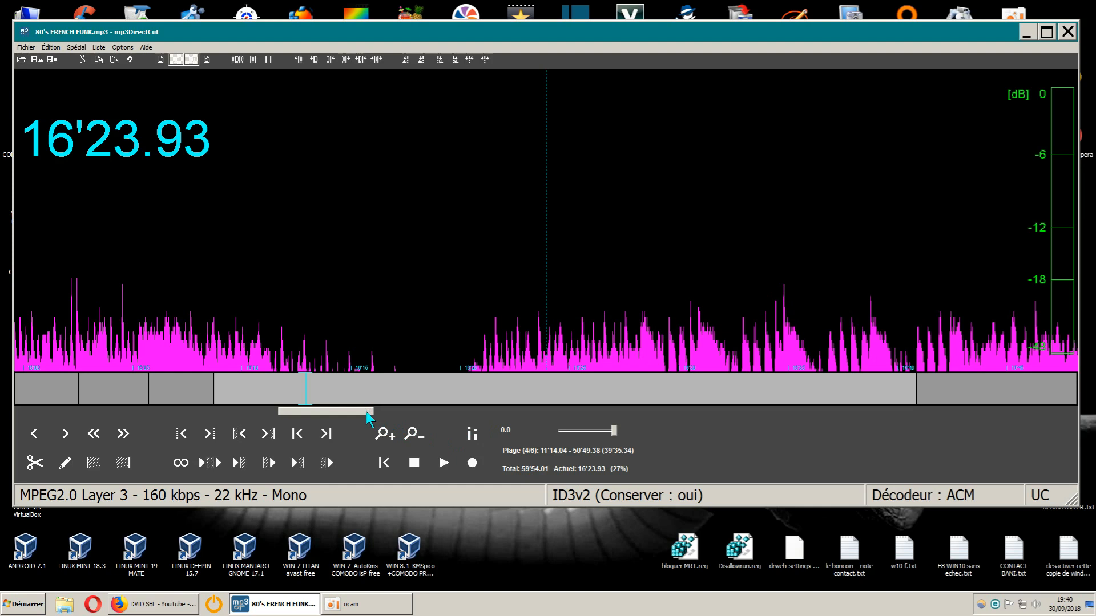
- Select the quiet gap between the two songs, from 16'11.86 to 16'20.61, and cut it out
{"action": "left_click_drag", "start_coordinate": [366, 412], "coordinate": [364, 412]}
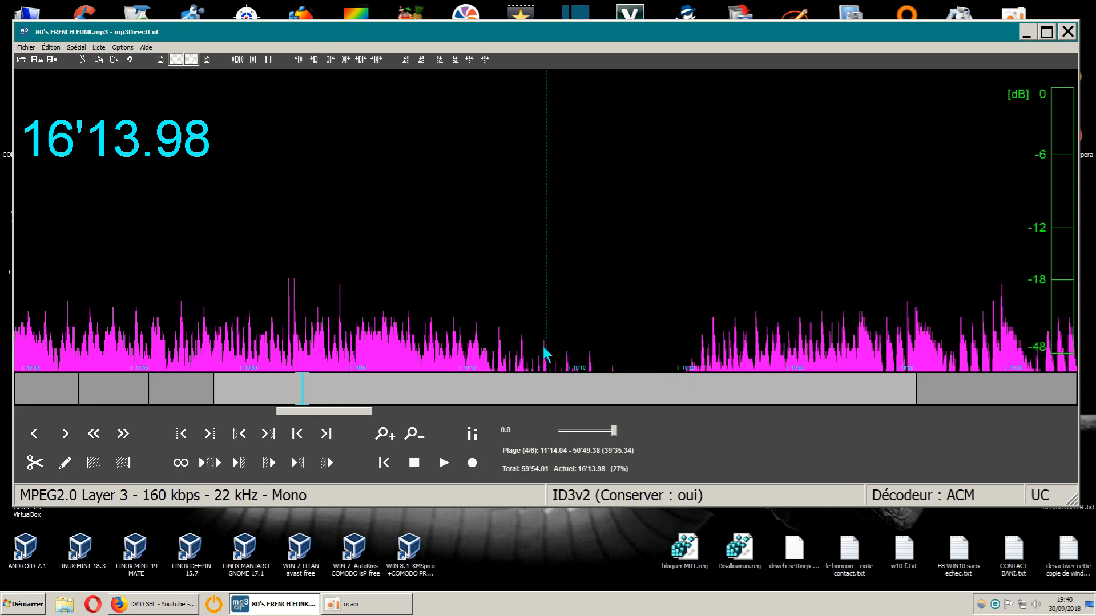
{"action": "left_click", "coordinate": [499, 347]}
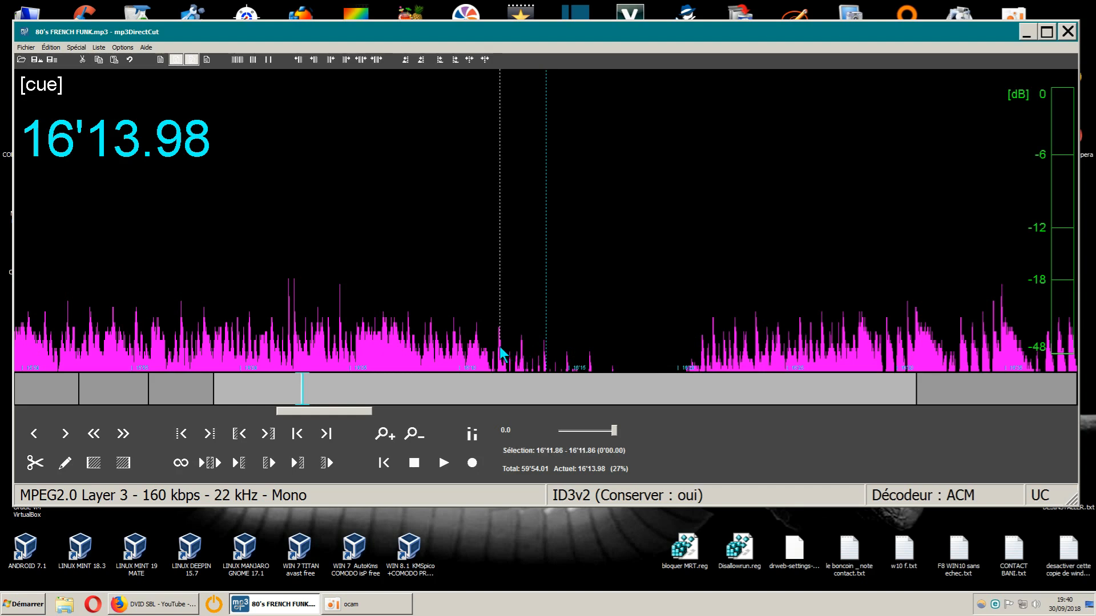
{"action": "left_click_drag", "start_coordinate": [499, 347], "coordinate": [692, 371]}
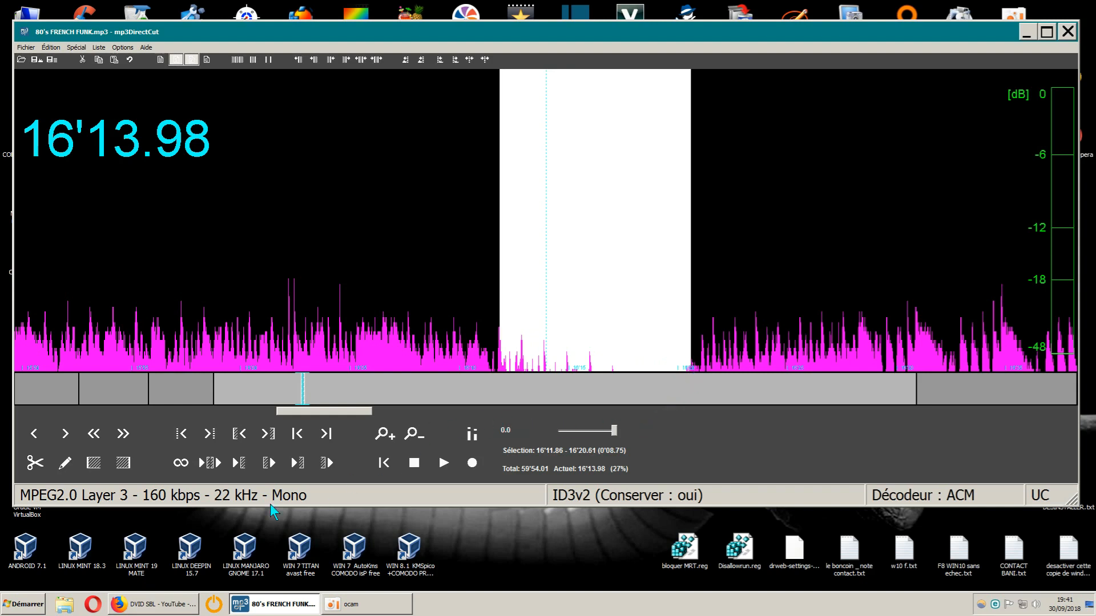
{"action": "left_click", "coordinate": [37, 466]}
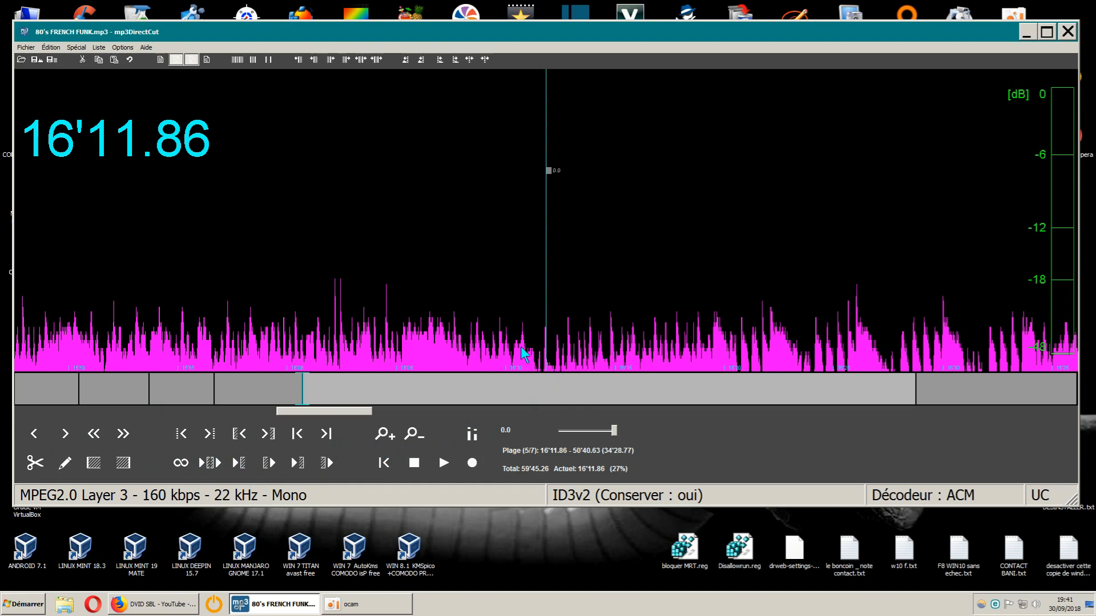
- Play the transition across the new cut, starting from 16'07.86
{"action": "left_click", "coordinate": [35, 435]}
{"action": "left_click", "coordinate": [35, 435]}
{"action": "left_click", "coordinate": [35, 435]}
{"action": "left_click", "coordinate": [35, 435]}
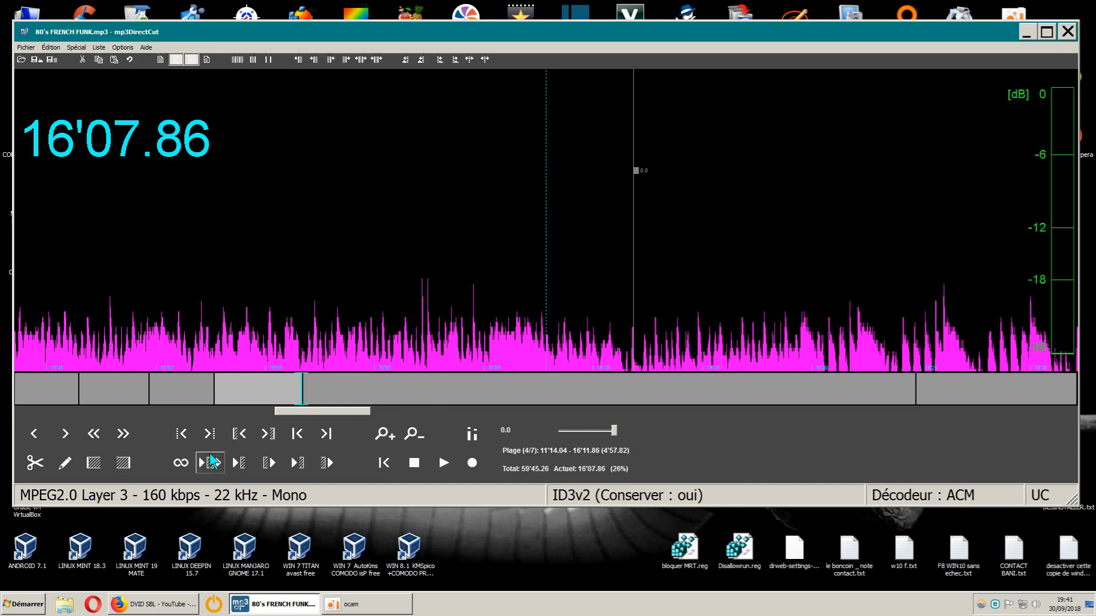
{"action": "left_click", "coordinate": [445, 464]}
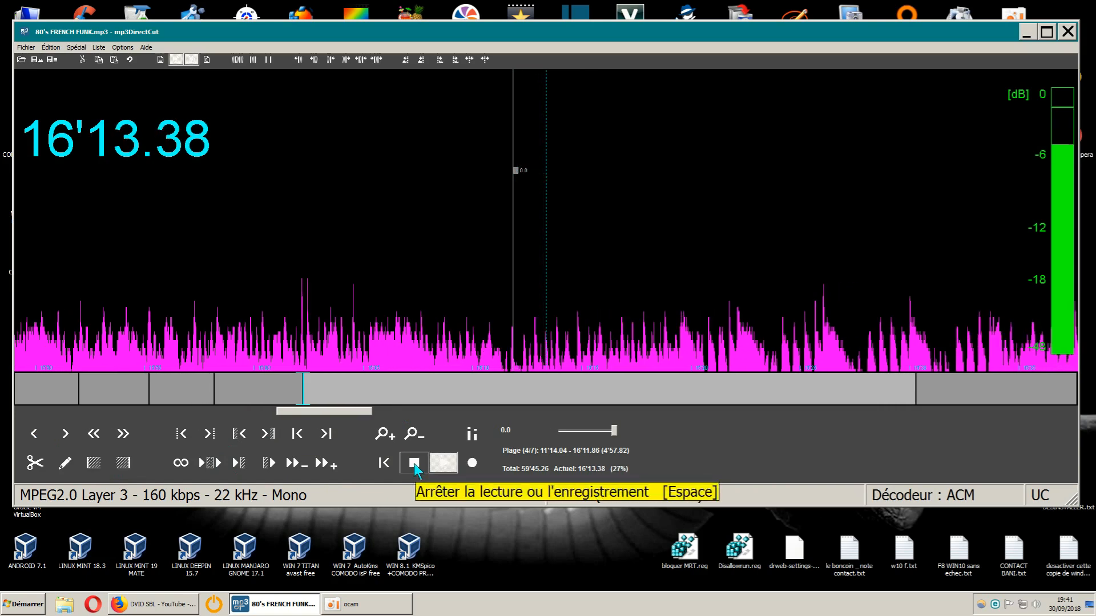
{"action": "left_click", "coordinate": [415, 465]}
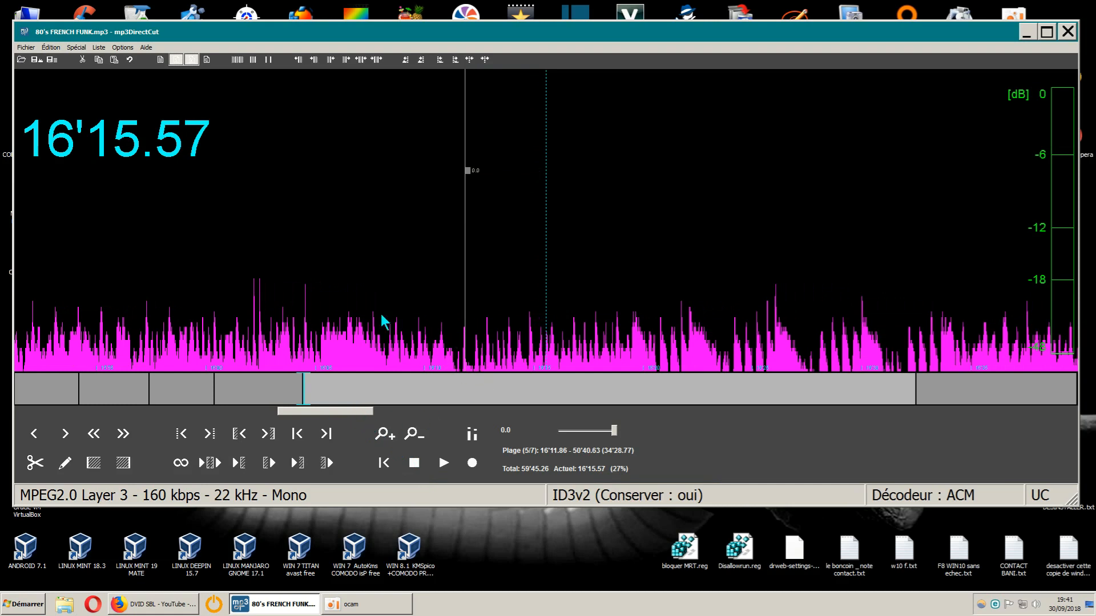
- Play a short sample of the song just before the last cut, starting around 16'02
{"action": "left_click", "coordinate": [40, 439]}
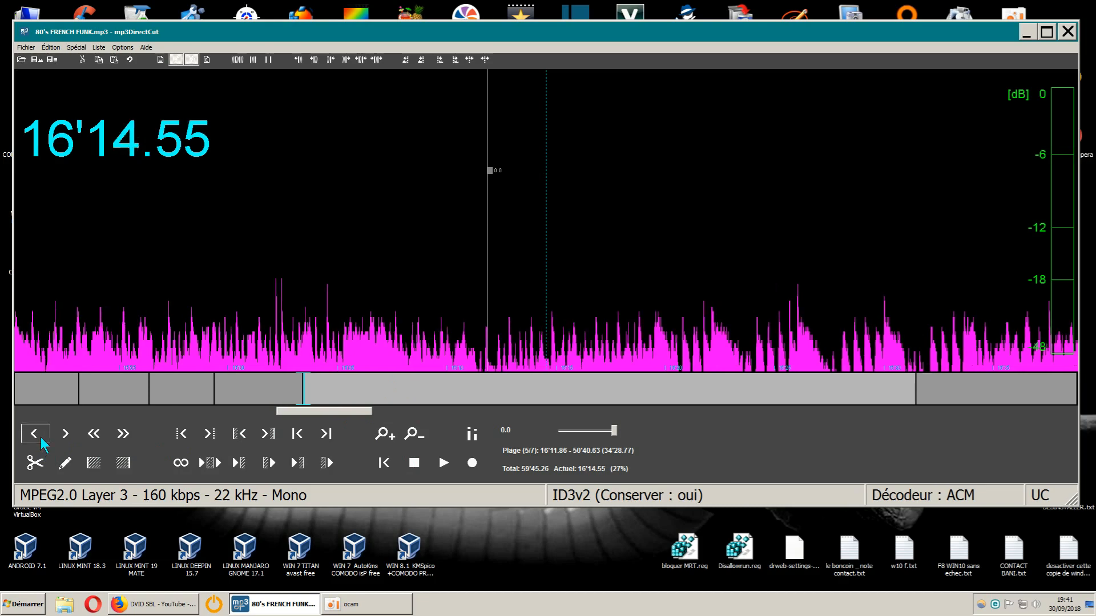
{"action": "left_click", "coordinate": [40, 437]}
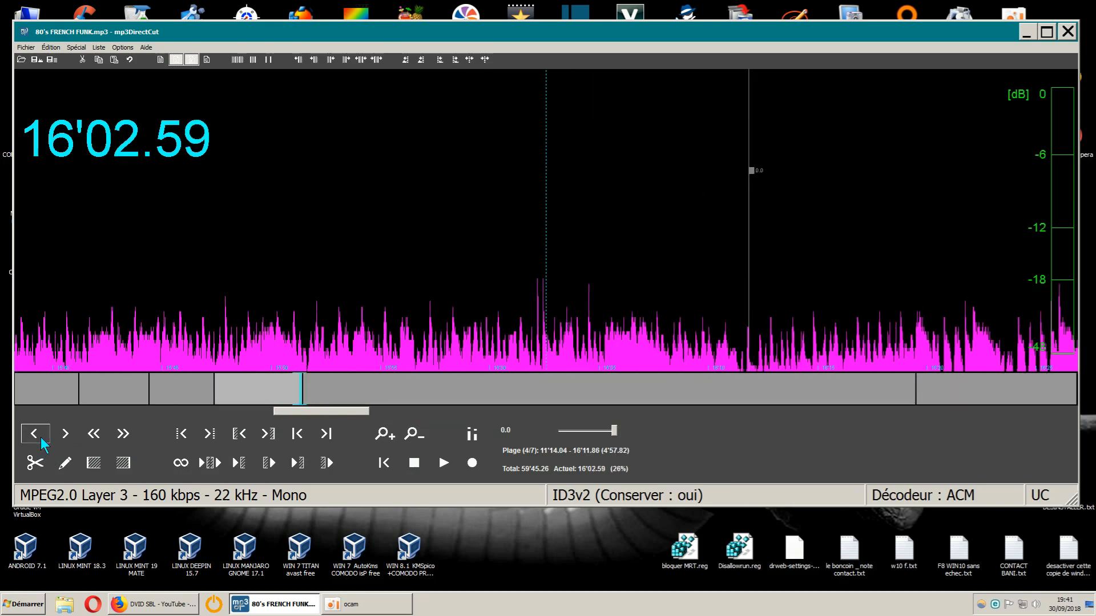
{"action": "left_click", "coordinate": [443, 463]}
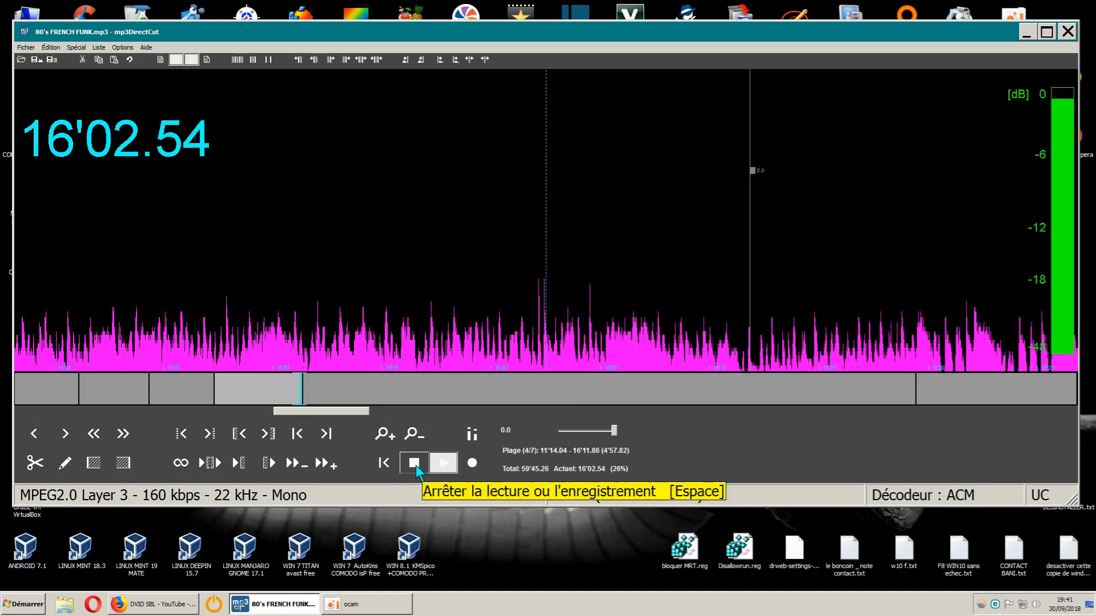
{"action": "left_click", "coordinate": [414, 463]}
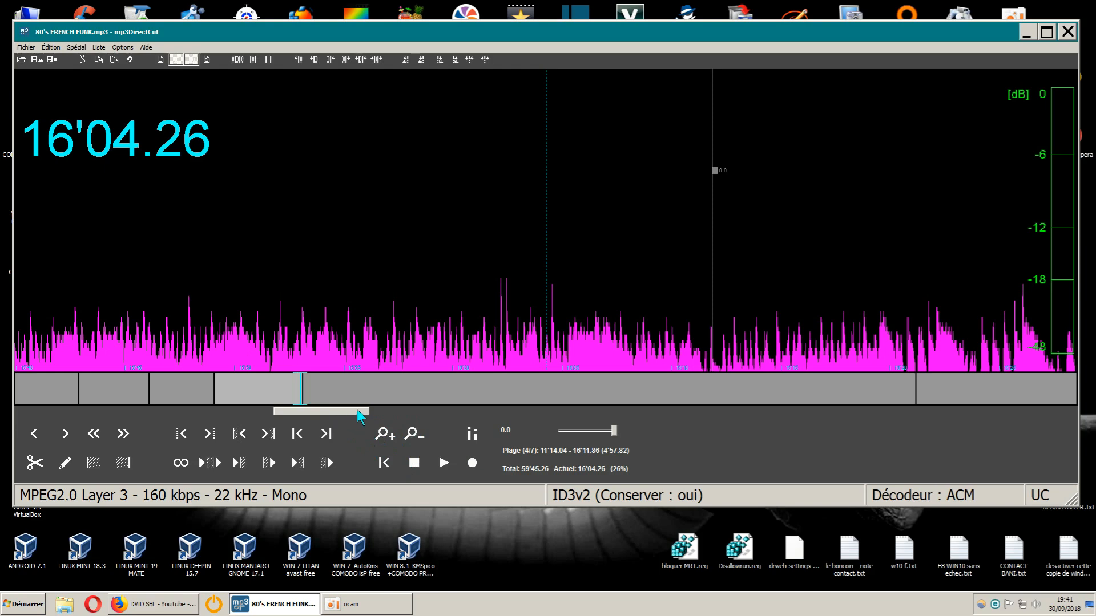
- Go back further in the same song and play a short sample from 14'52.74
{"action": "left_click_drag", "start_coordinate": [357, 409], "coordinate": [353, 410]}
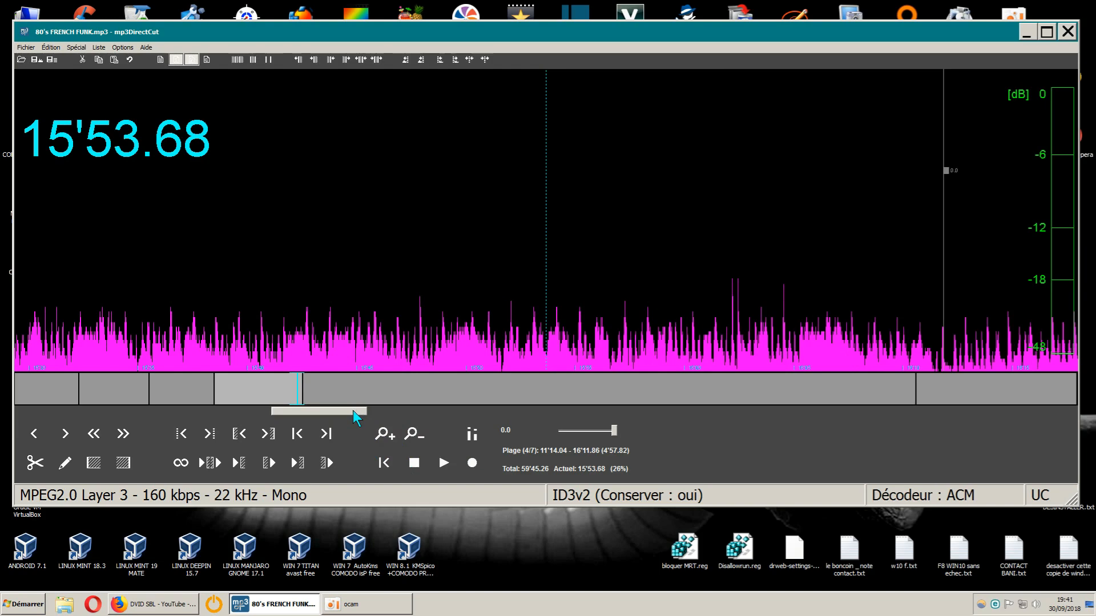
{"action": "left_click_drag", "start_coordinate": [352, 409], "coordinate": [356, 412]}
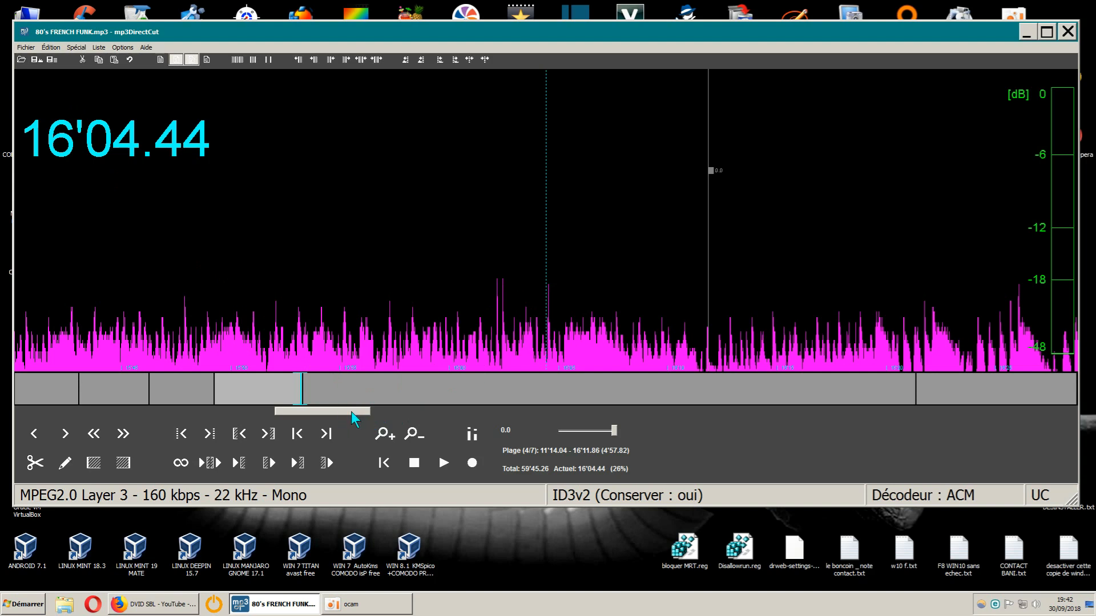
{"action": "left_click_drag", "start_coordinate": [351, 412], "coordinate": [339, 410]}
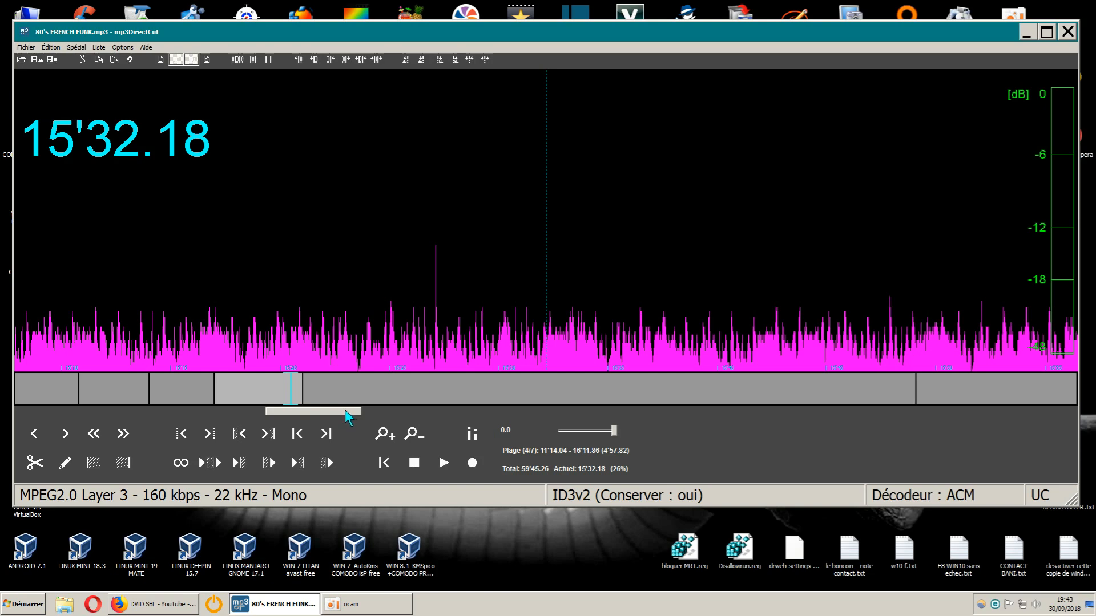
{"action": "left_click_drag", "start_coordinate": [344, 409], "coordinate": [334, 416]}
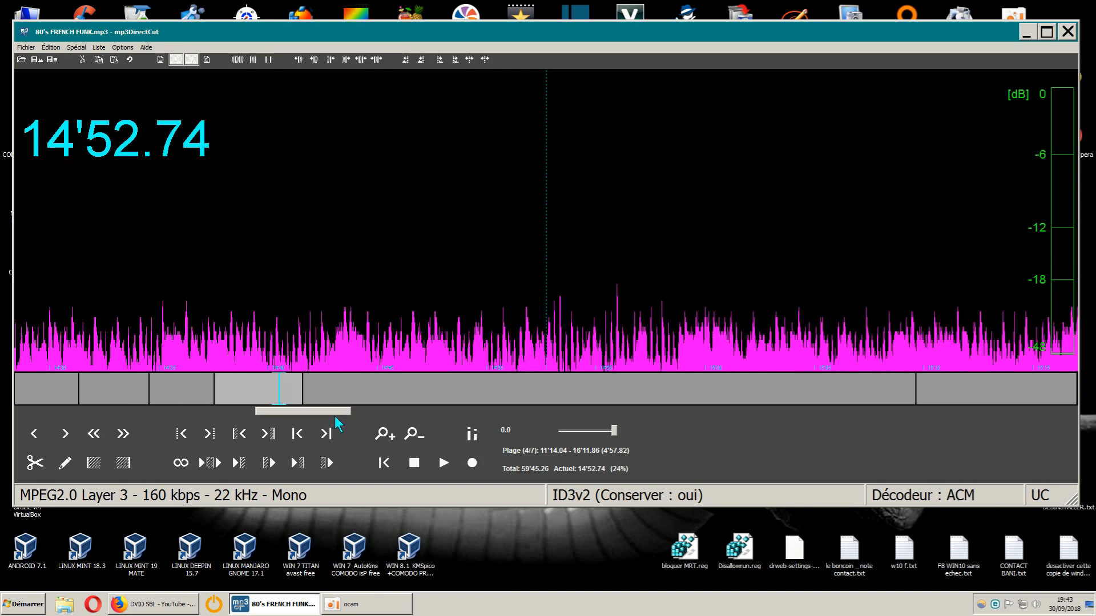
{"action": "left_click", "coordinate": [443, 461]}
{"action": "left_click", "coordinate": [415, 462]}
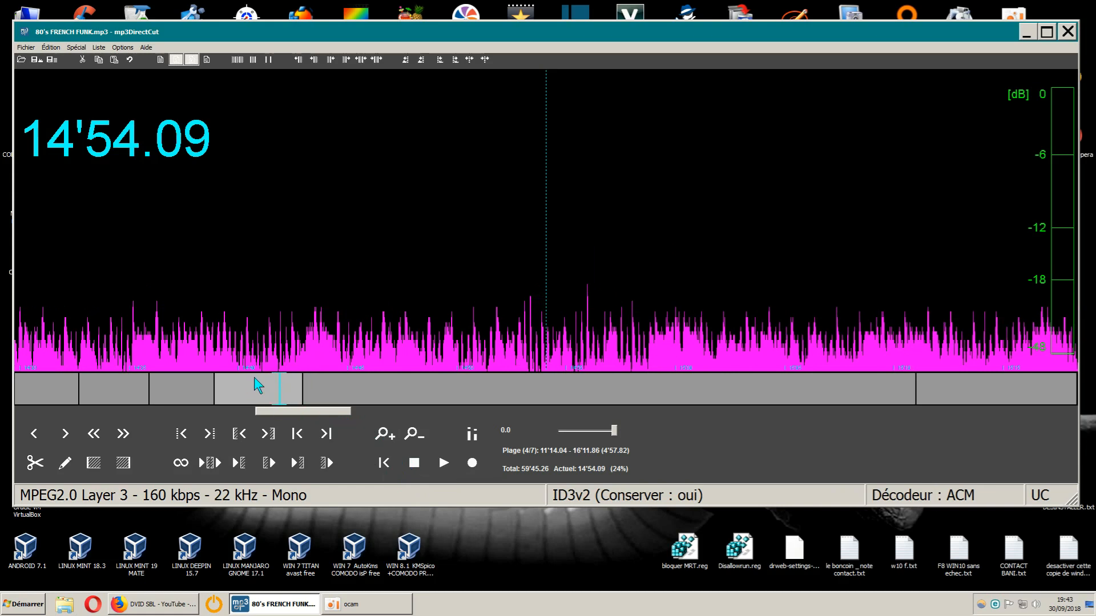
- Go back to the start of this song and play the end of the previous one from 11'10.46
{"action": "left_click_drag", "start_coordinate": [293, 412], "coordinate": [272, 412]}
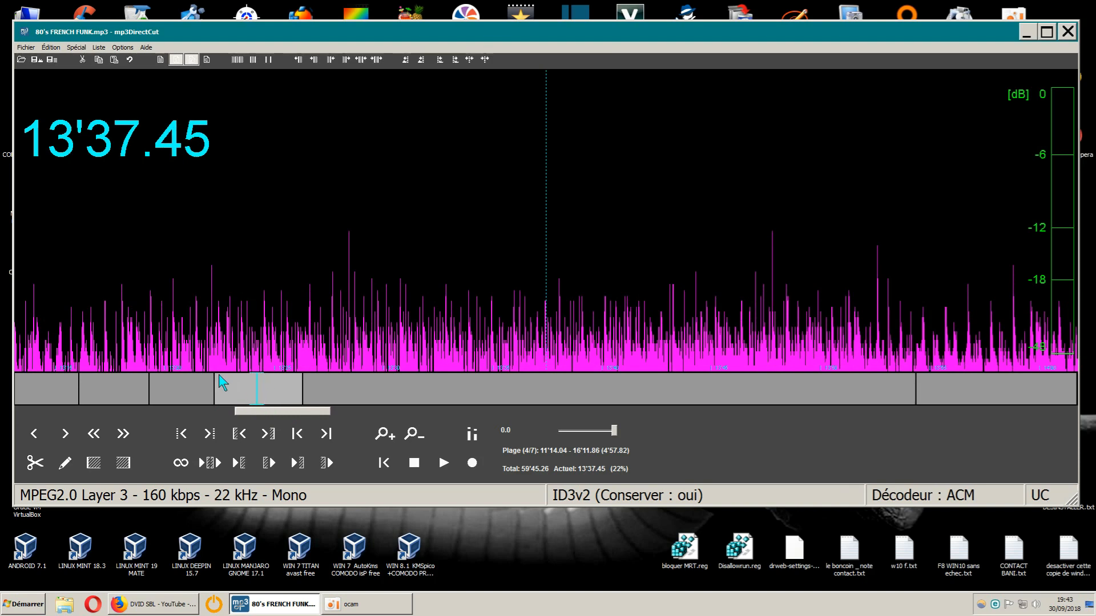
{"action": "left_click_drag", "start_coordinate": [256, 413], "coordinate": [221, 416]}
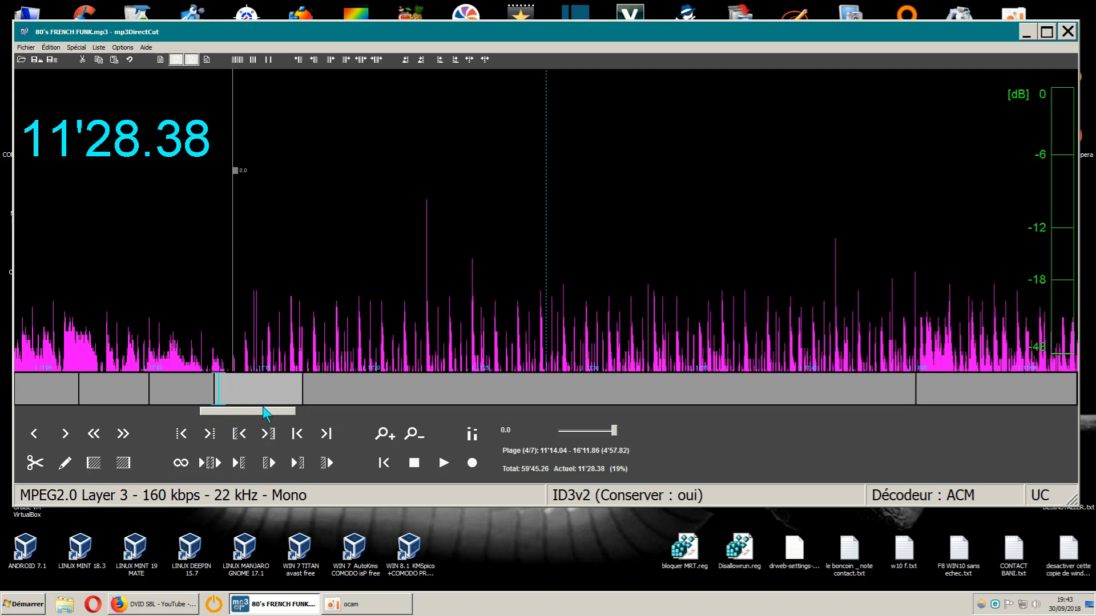
{"action": "left_click_drag", "start_coordinate": [262, 409], "coordinate": [258, 409]}
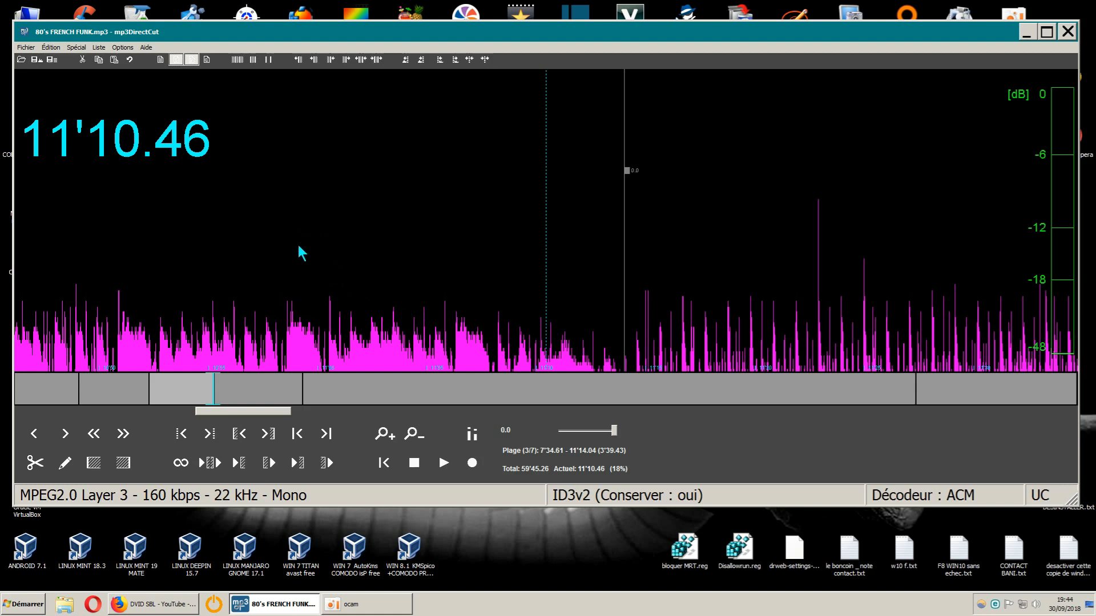
{"action": "left_click", "coordinate": [455, 465]}
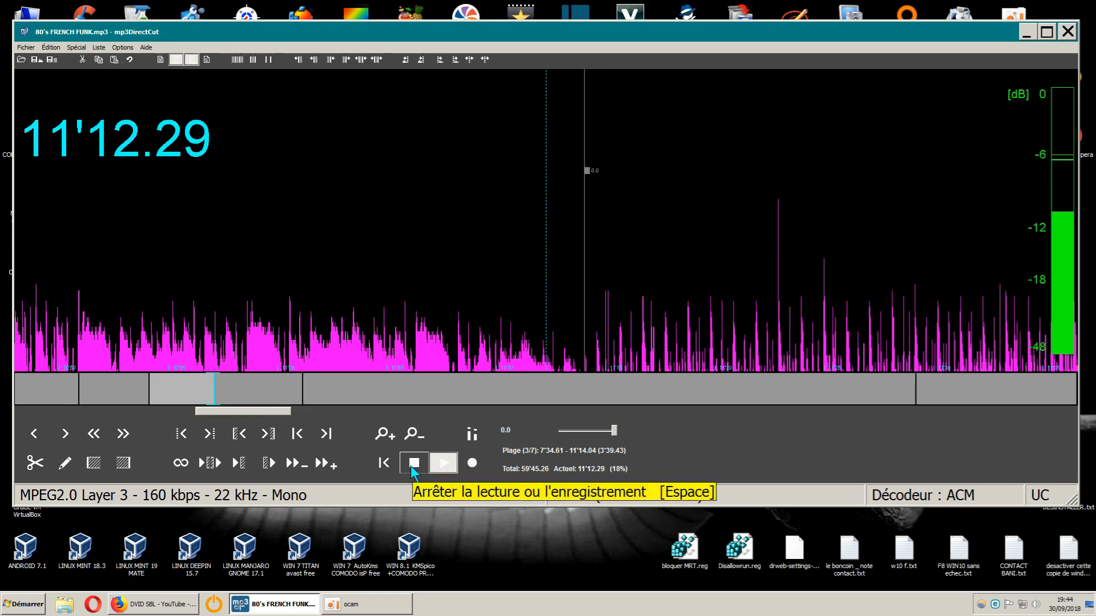
{"action": "left_click", "coordinate": [412, 464]}
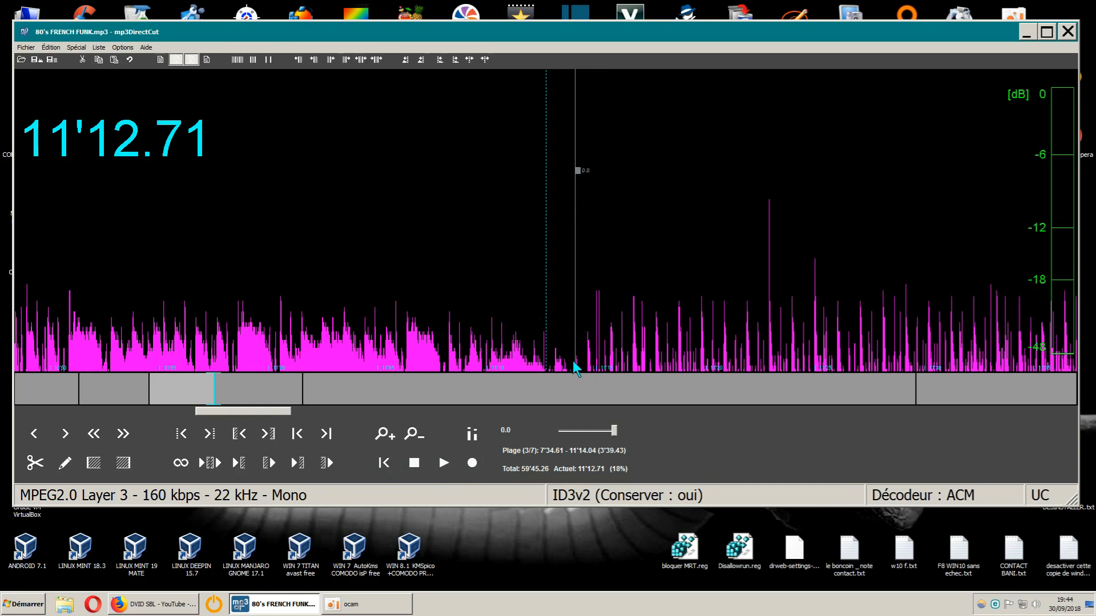
- Select the whole song between the two transitions, from 11'13.96 to 16'11.86, and cut it out of the mix
{"action": "left_click_drag", "start_coordinate": [574, 360], "coordinate": [987, 350]}
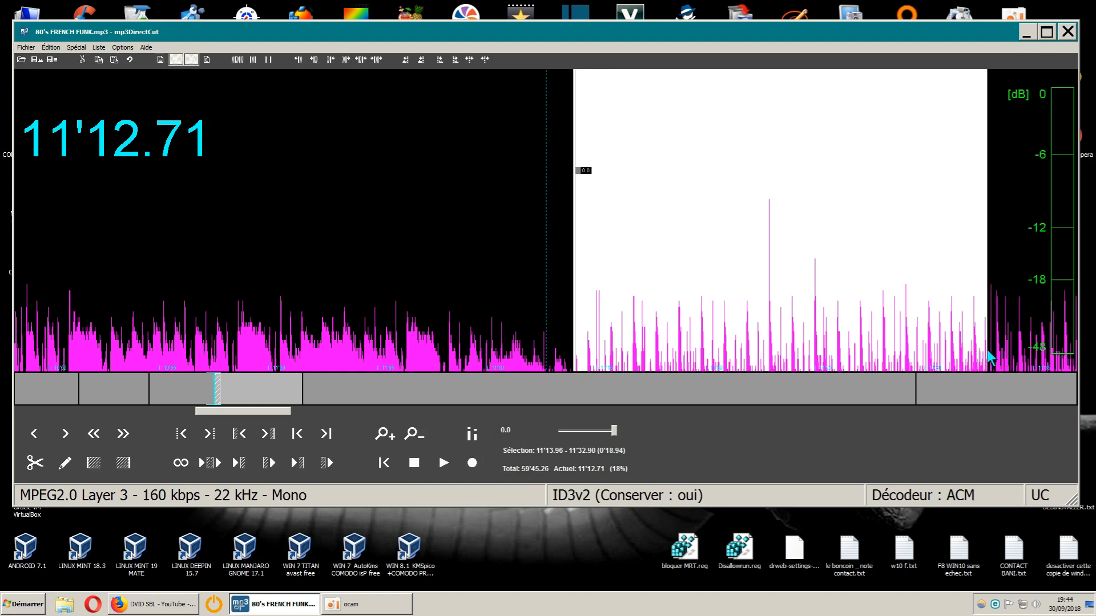
{"action": "left_click_drag", "start_coordinate": [988, 351], "coordinate": [988, 354]}
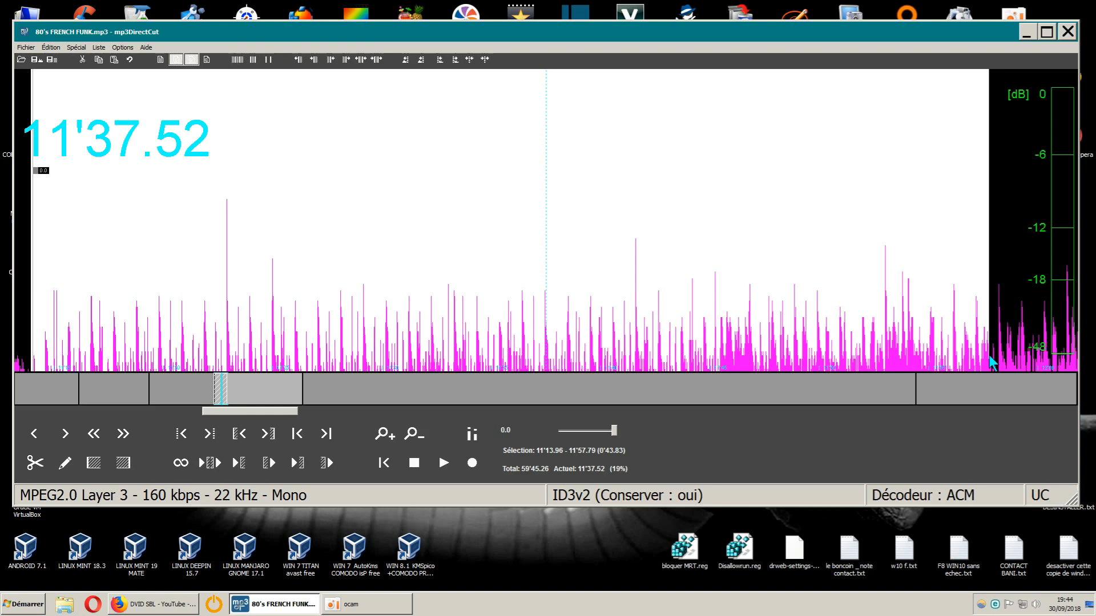
{"action": "left_click_drag", "start_coordinate": [988, 355], "coordinate": [992, 356]}
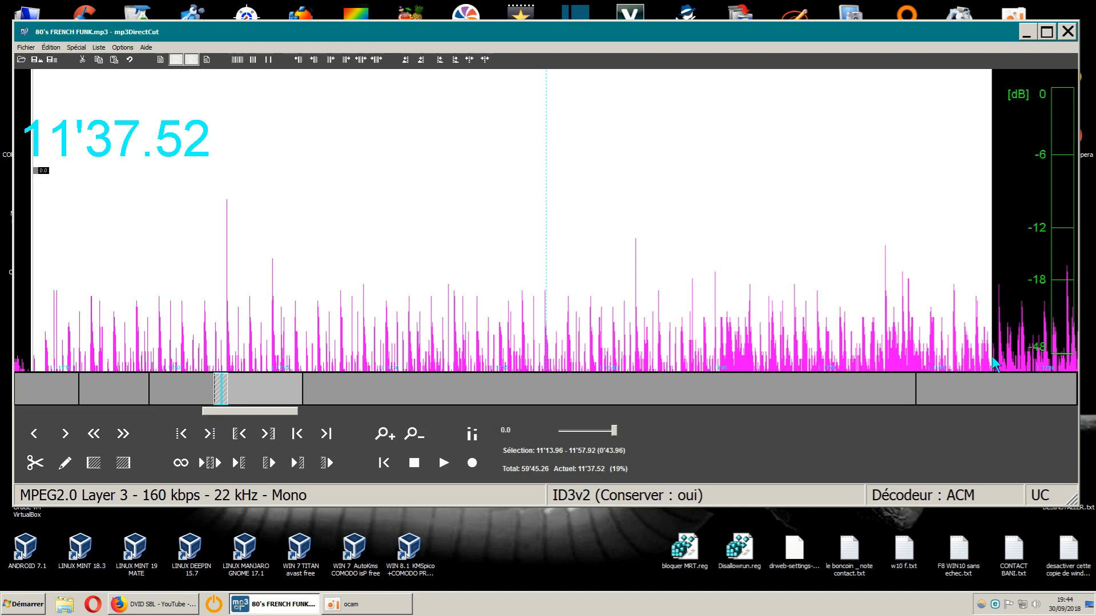
{"action": "left_click_drag", "start_coordinate": [992, 356], "coordinate": [1002, 330]}
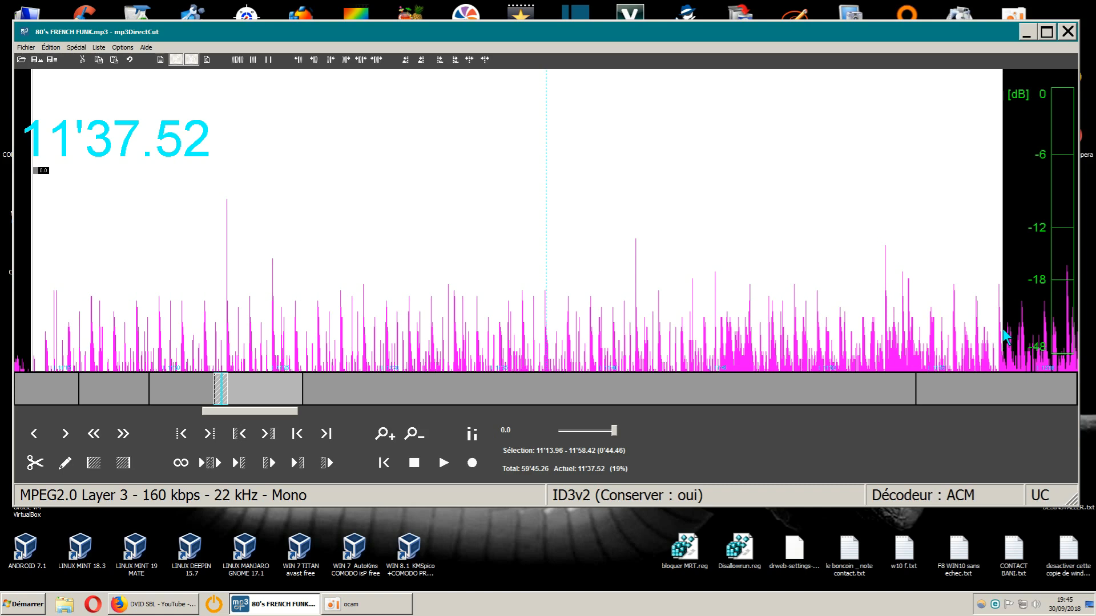
{"action": "scroll", "coordinate": [1002, 328], "scroll_direction": "down", "scroll_amount": 12}
{"action": "scroll", "coordinate": [1002, 329], "scroll_direction": "down", "scroll_amount": 20}
{"action": "left_click_drag", "start_coordinate": [1003, 328], "coordinate": [1013, 351]}
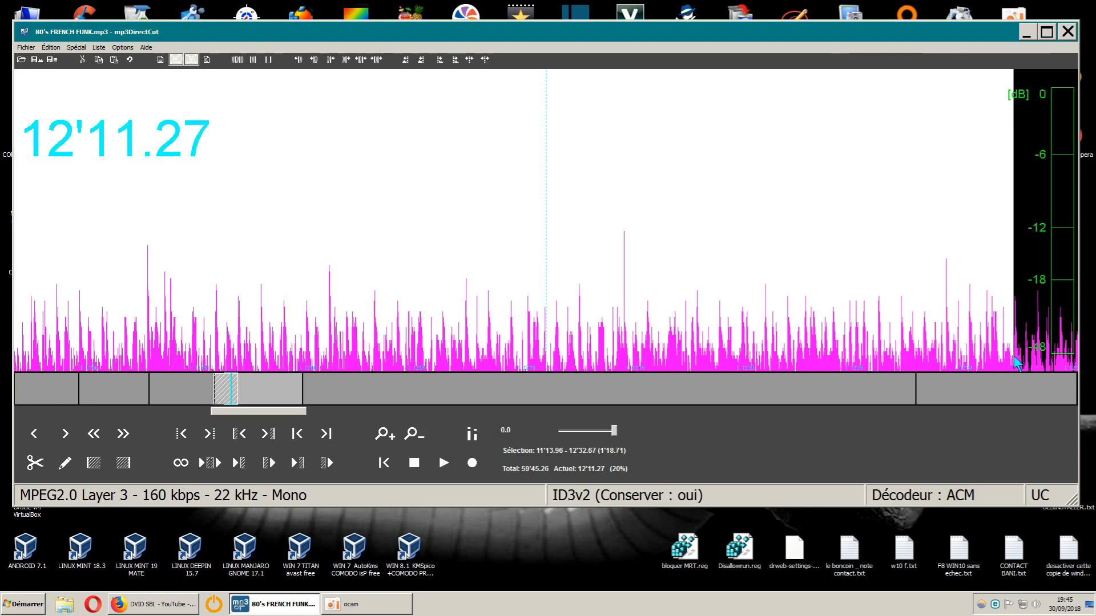
{"action": "left_click_drag", "start_coordinate": [1013, 354], "coordinate": [1015, 355]}
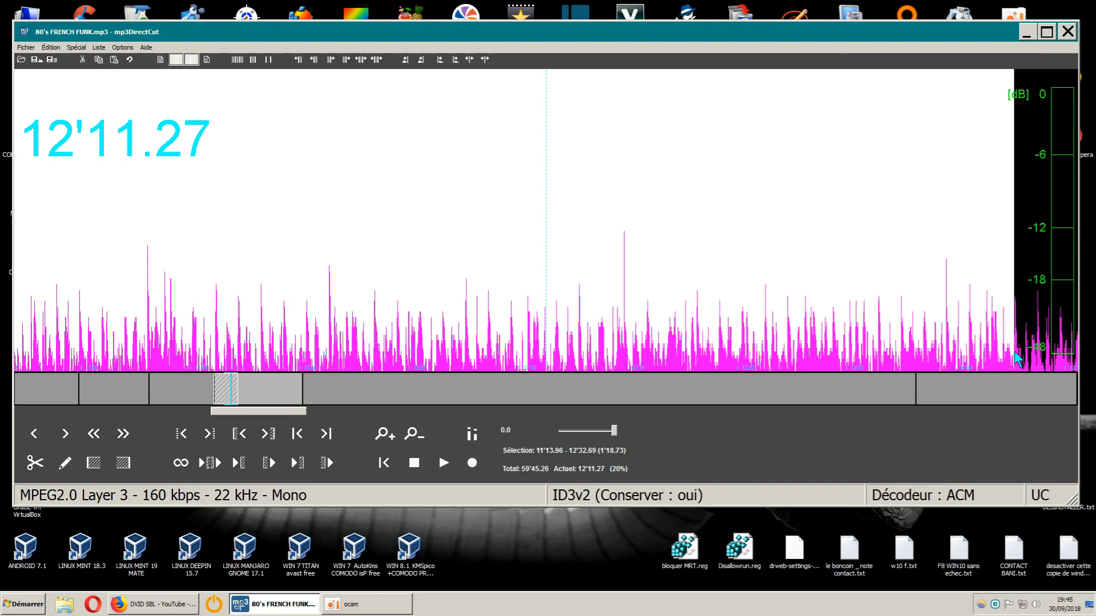
{"action": "left_click_drag", "start_coordinate": [1015, 351], "coordinate": [796, 344]}
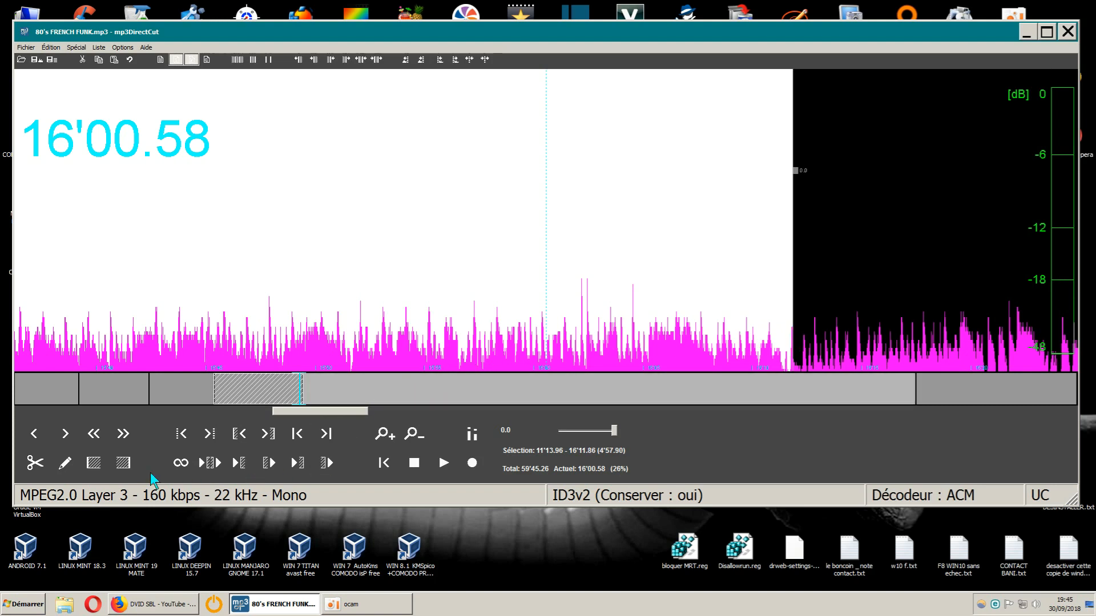
{"action": "left_click", "coordinate": [35, 464]}
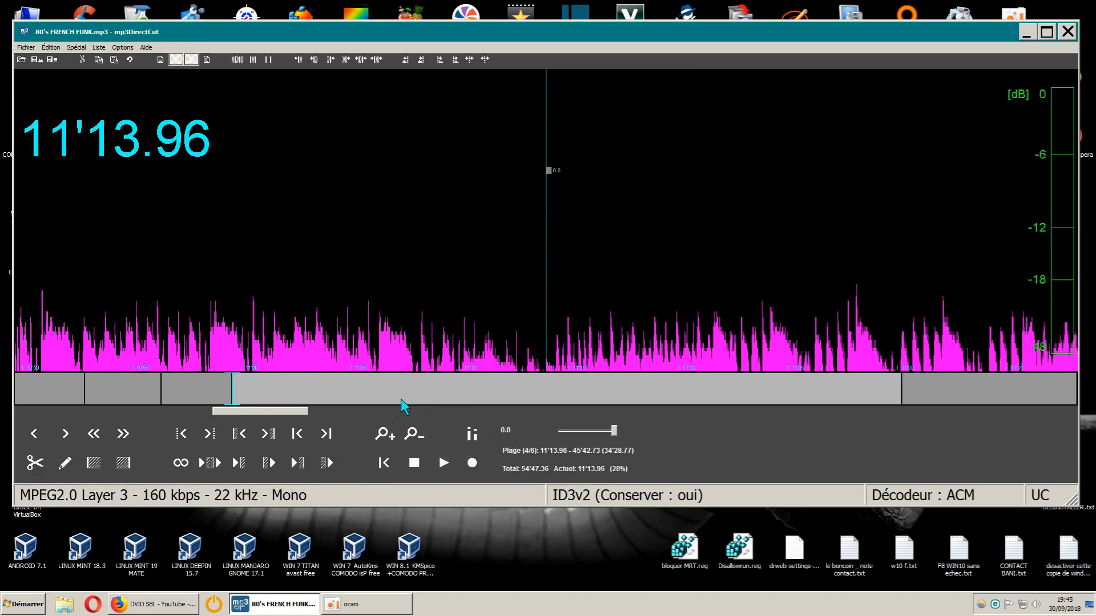
- Play the transition across the new cut, starting from 11'10.64
{"action": "left_click_drag", "start_coordinate": [291, 413], "coordinate": [290, 414]}
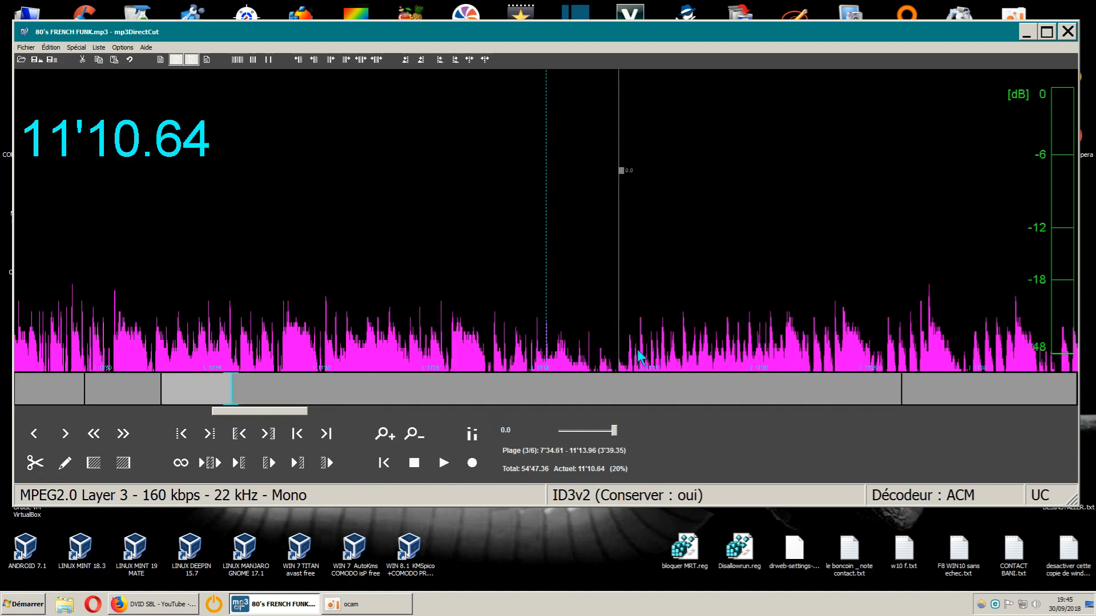
{"action": "left_click", "coordinate": [441, 463]}
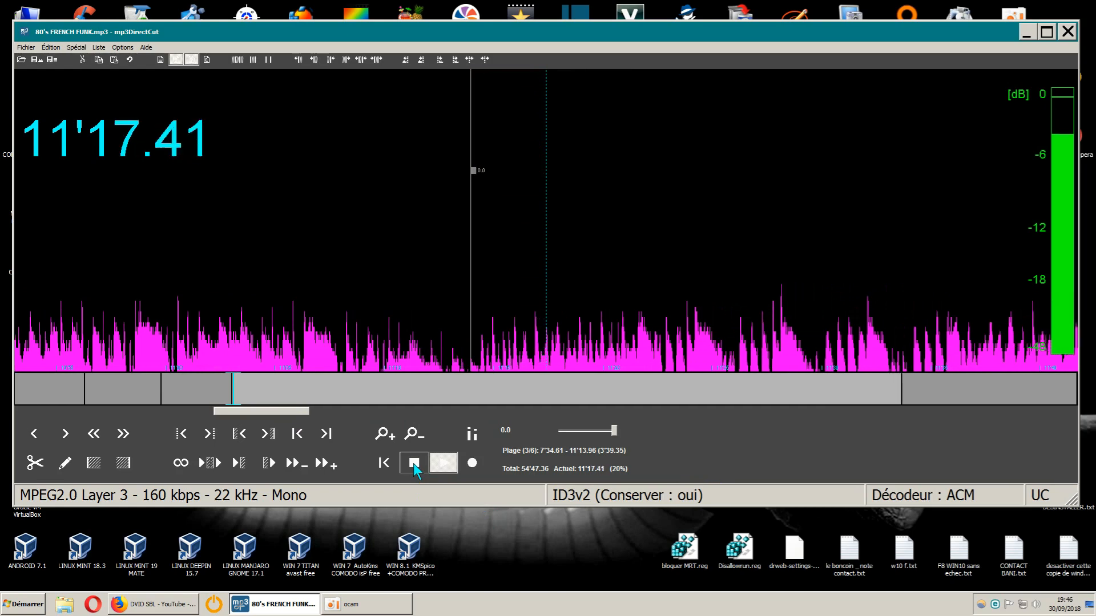
{"action": "left_click", "coordinate": [414, 463]}
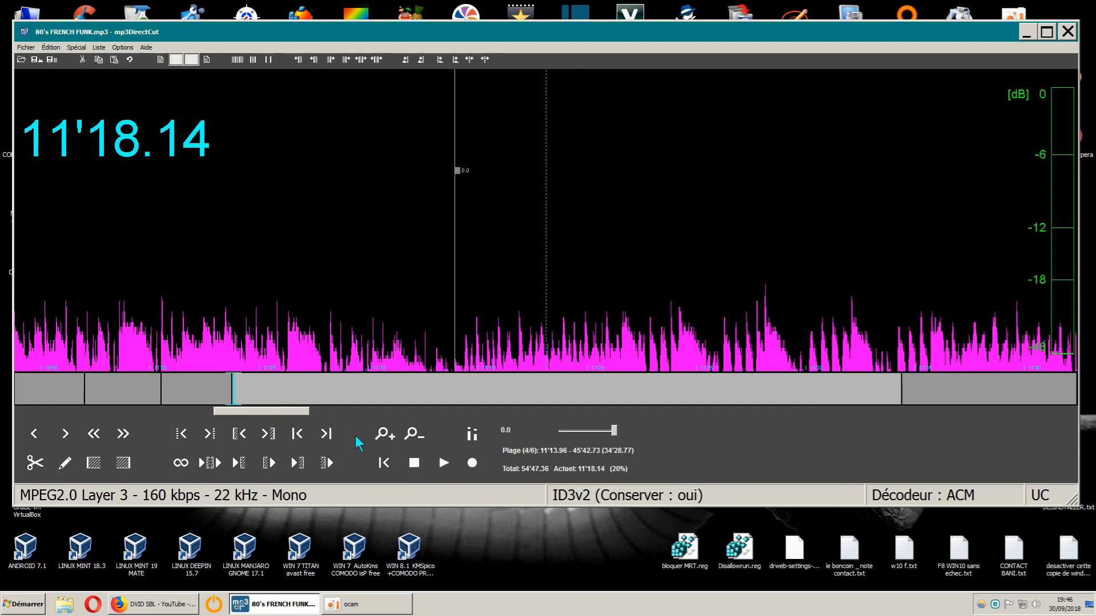
- Go to the next transition between songs and play a short sample around 15'17
{"action": "left_click_drag", "start_coordinate": [293, 413], "coordinate": [361, 413]}
{"action": "left_click", "coordinate": [441, 464]}
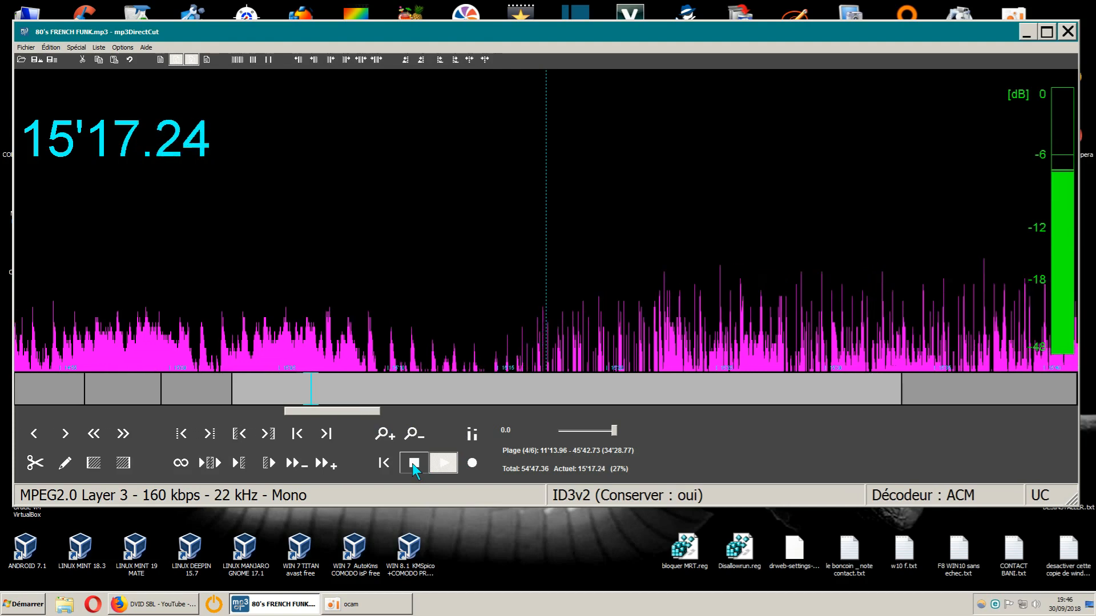
{"action": "left_click", "coordinate": [412, 463]}
- Select the quiet gap at this transition, from 15'12.04 to 15'15.44, and cut it out
{"action": "left_click_drag", "start_coordinate": [501, 357], "coordinate": [497, 360]}
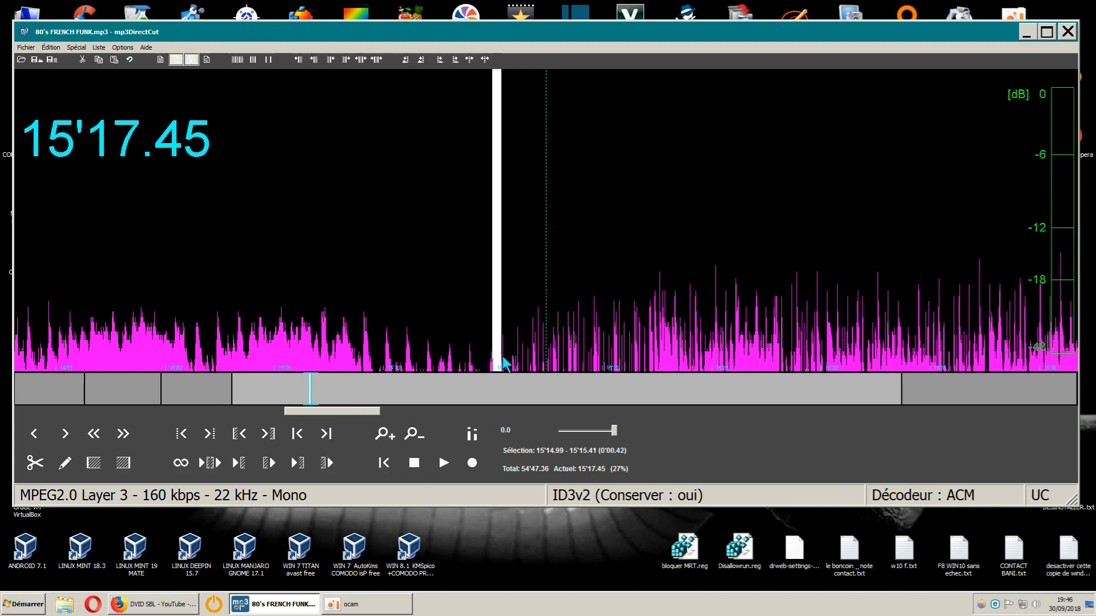
{"action": "left_click", "coordinate": [485, 331]}
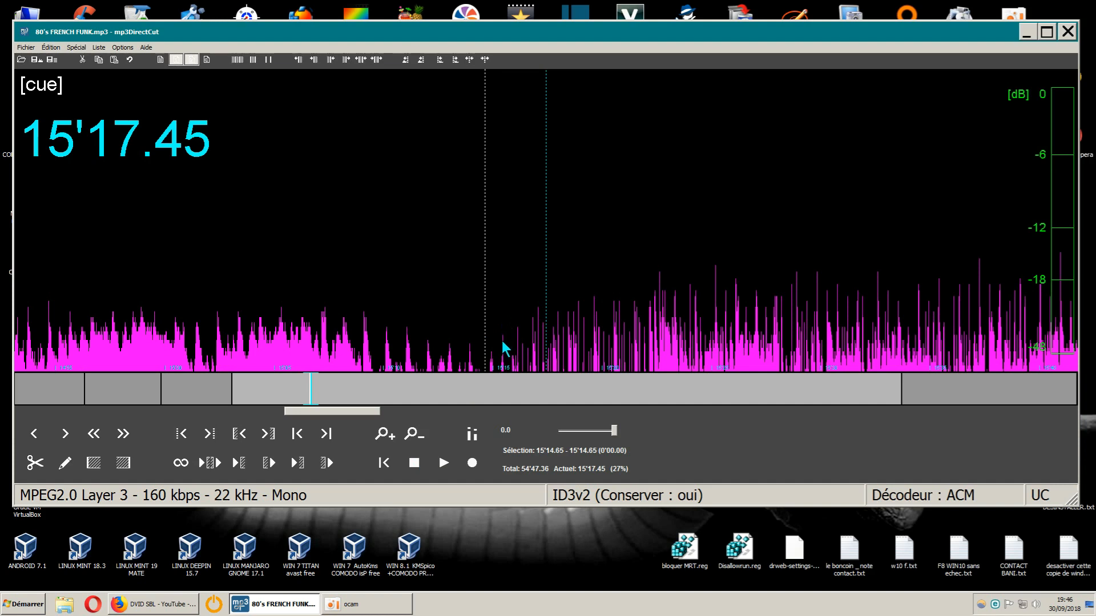
{"action": "left_click", "coordinate": [502, 343]}
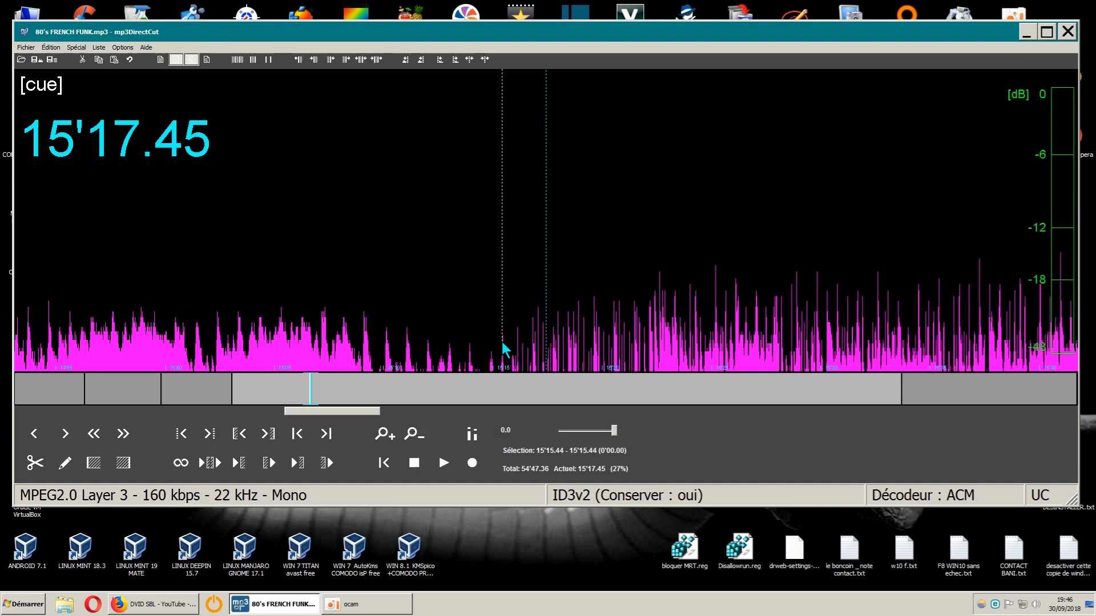
{"action": "left_click_drag", "start_coordinate": [501, 341], "coordinate": [428, 356]}
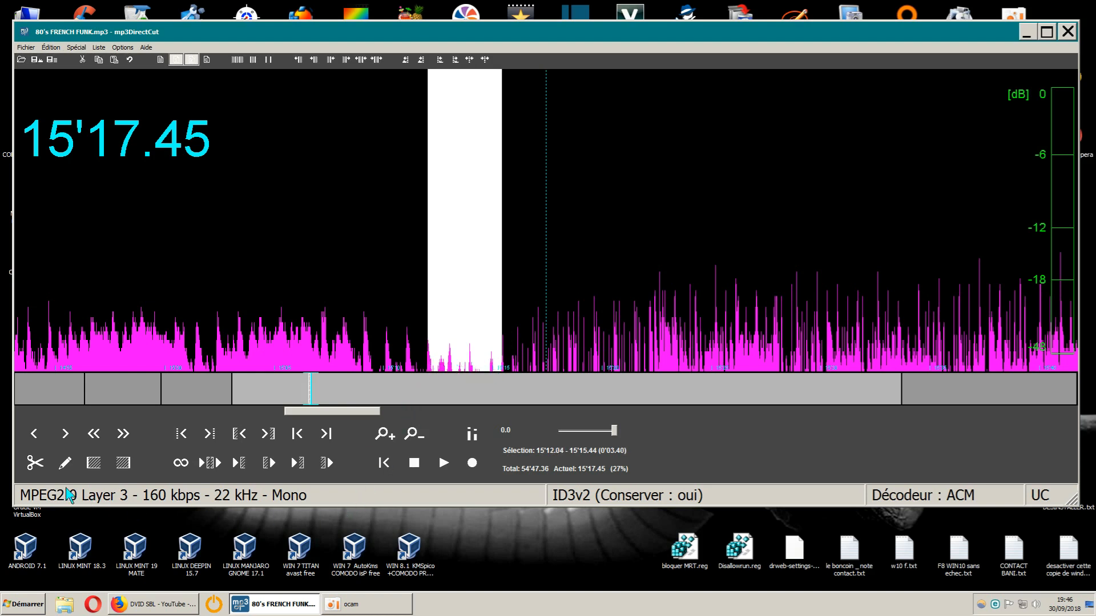
{"action": "left_click", "coordinate": [36, 462]}
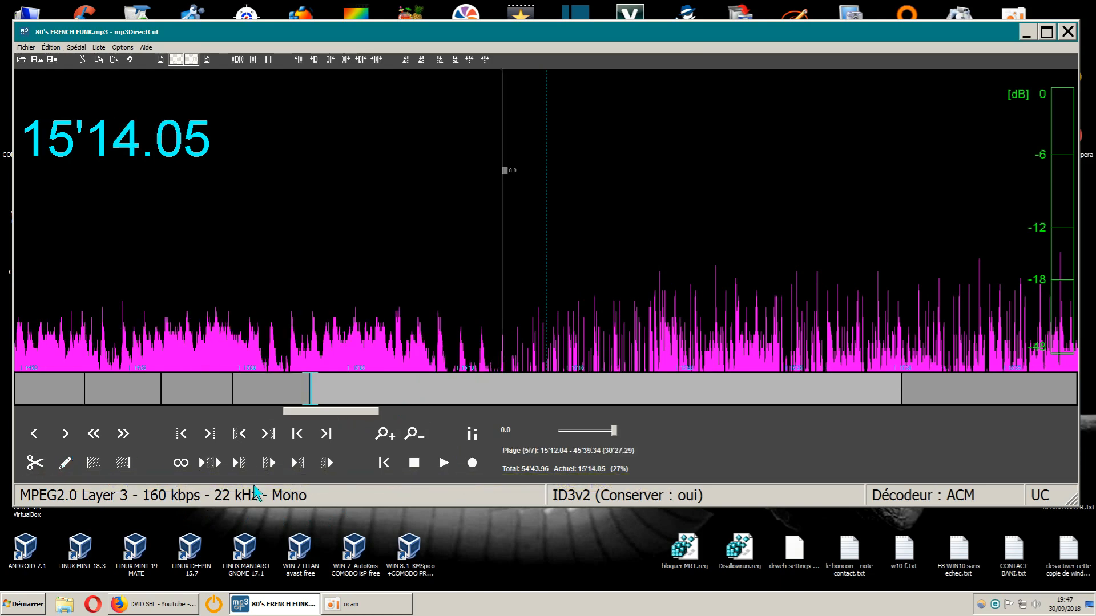
- Select the entire mix, from 0'00.00 to 54'43.96
{"action": "left_click_drag", "start_coordinate": [358, 411], "coordinate": [416, 414]}
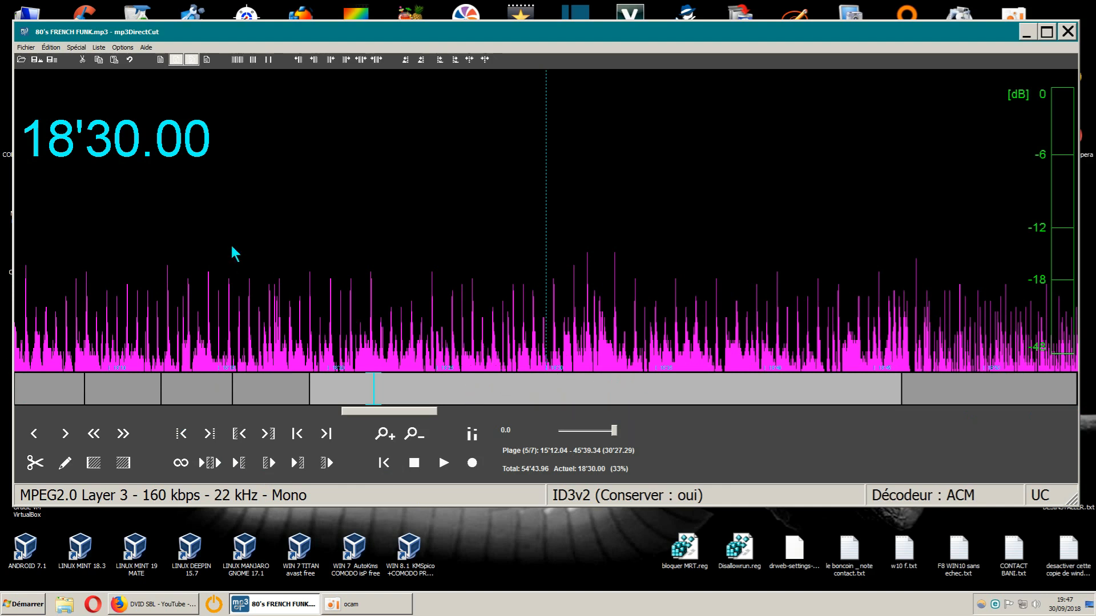
{"action": "left_click", "coordinate": [49, 48]}
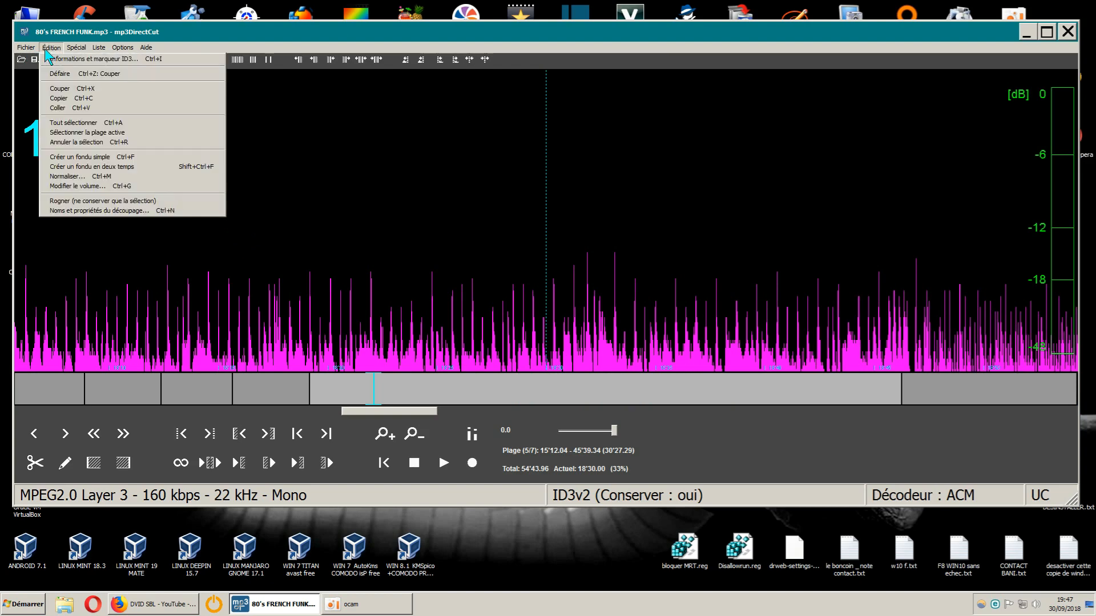
{"action": "left_click", "coordinate": [77, 125]}
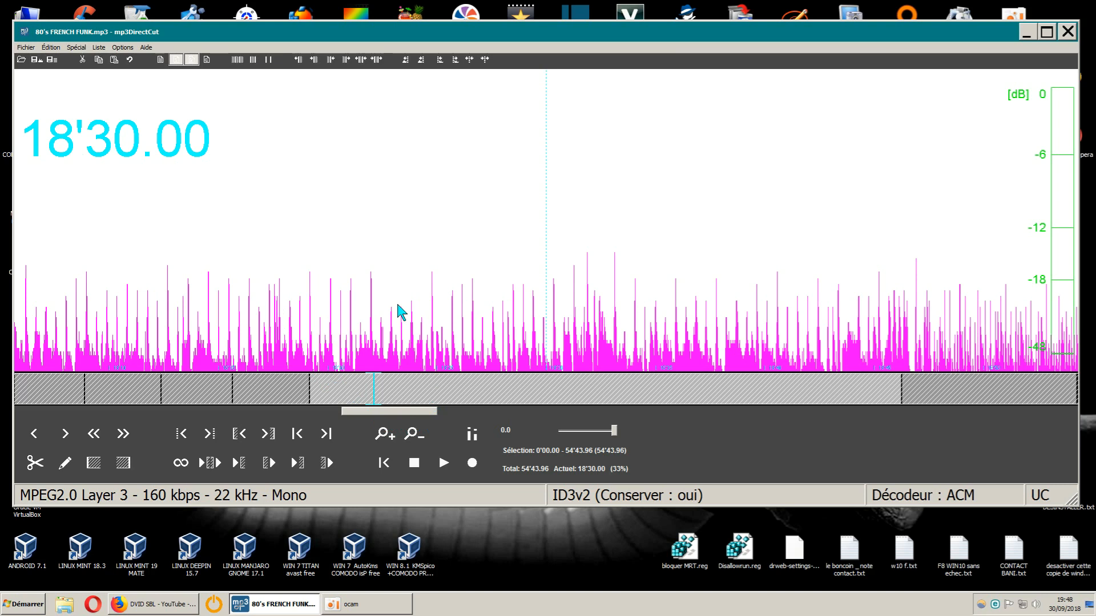
{"action": "left_click", "coordinate": [130, 59]}
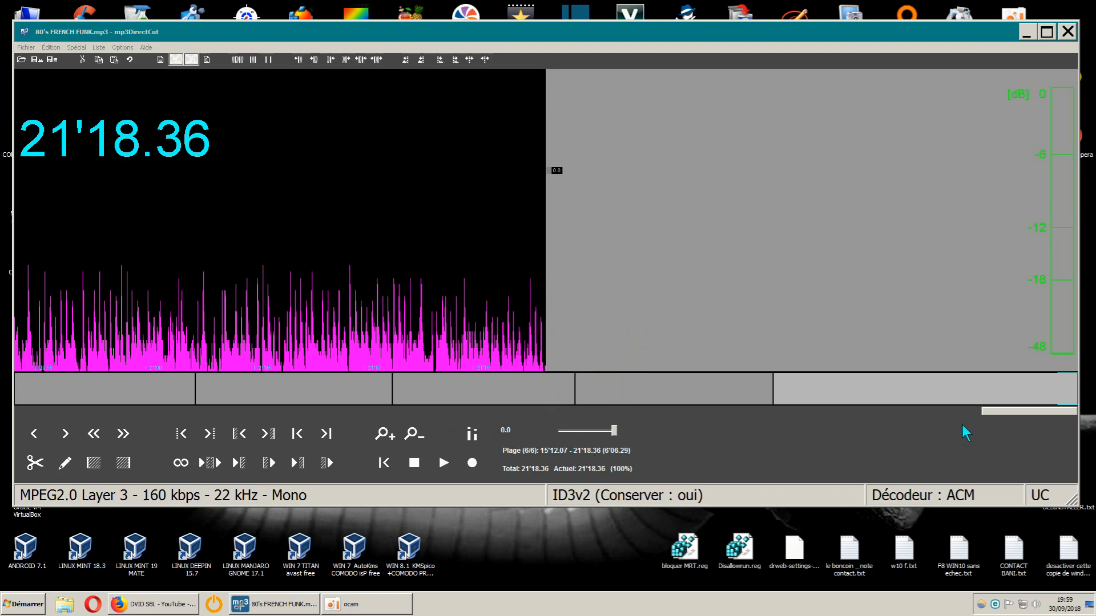
- Go to the end of the mix and play its last seconds, starting from 21'14.54
{"action": "mouse_move", "coordinate": [995, 411]}
{"action": "left_mouse_down"}
{"action": "mouse_move", "coordinate": [979, 414]}
{"action": "mouse_move", "coordinate": [992, 413]}
{"action": "left_mouse_up"}
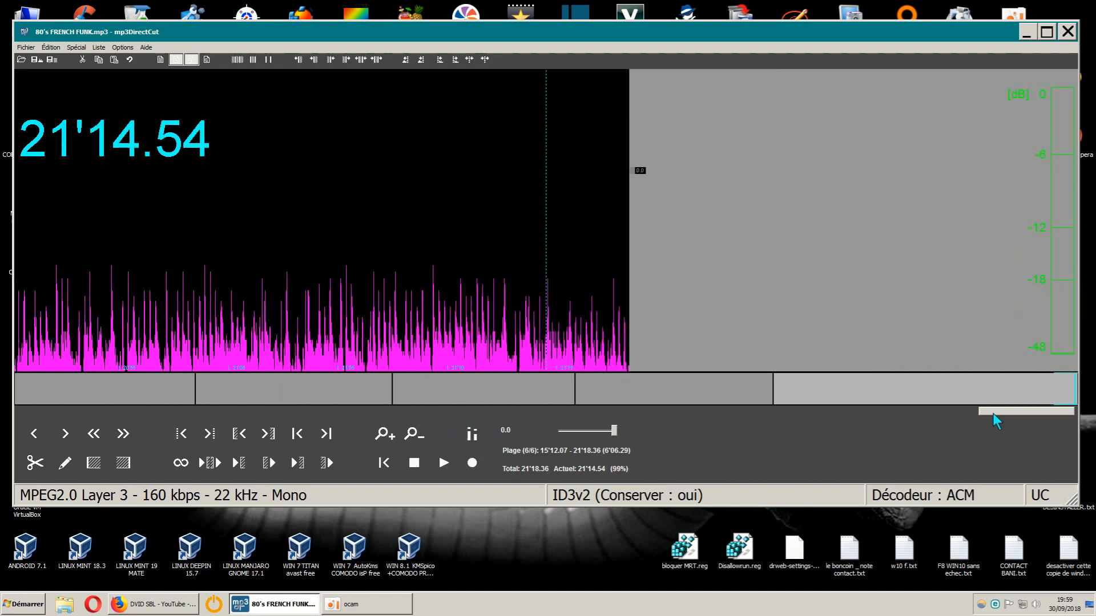
{"action": "left_click", "coordinate": [443, 463]}
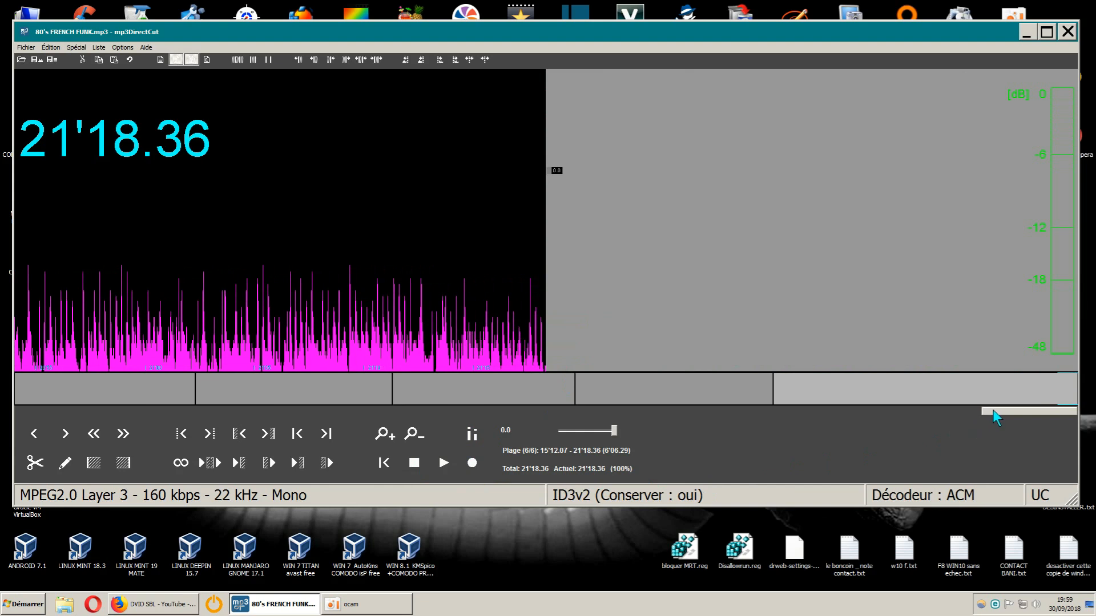
{"action": "left_click_drag", "start_coordinate": [992, 410], "coordinate": [989, 410]}
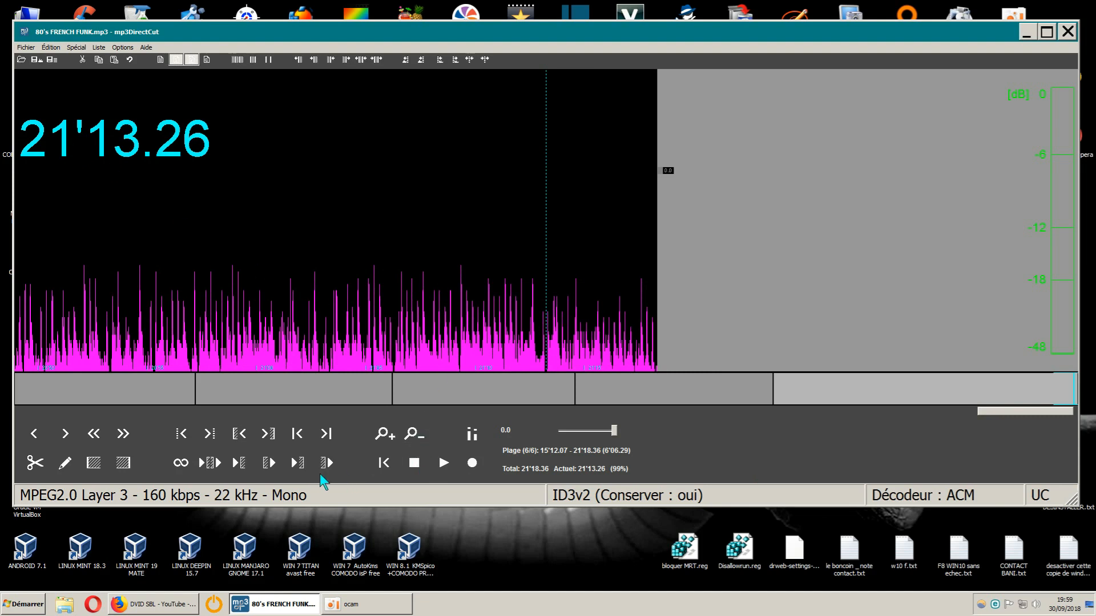
- Select the end of the mix from 21'07.36 to 21'18.36 and apply a simple fade to it
{"action": "mouse_move", "coordinate": [984, 411]}
{"action": "left_mouse_down"}
{"action": "mouse_move", "coordinate": [997, 411]}
{"action": "mouse_move", "coordinate": [963, 414]}
{"action": "mouse_move", "coordinate": [991, 411]}
{"action": "left_mouse_up"}
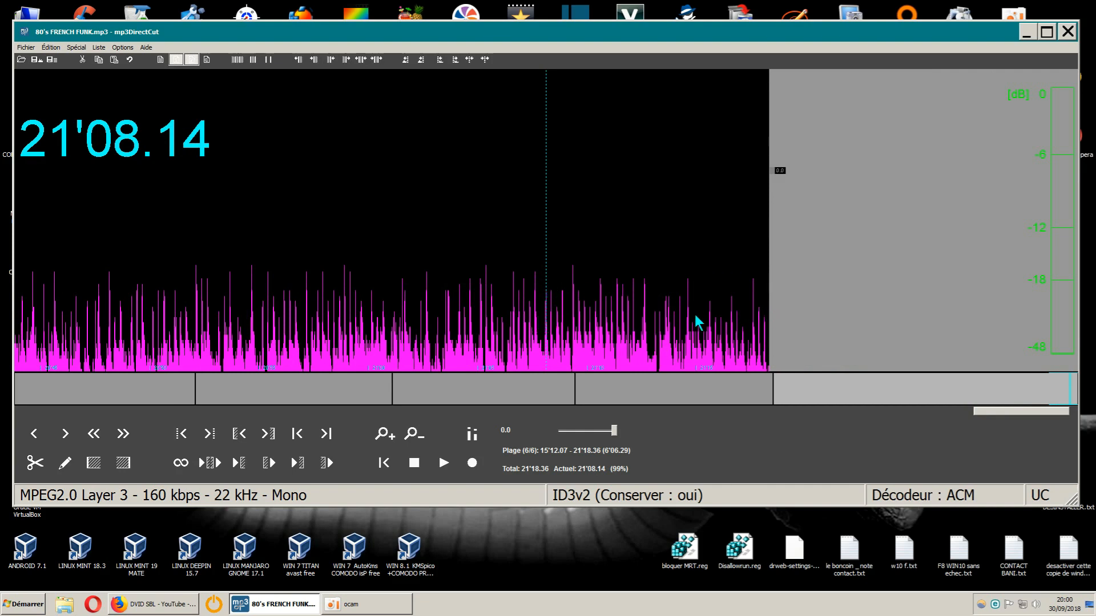
{"action": "left_click", "coordinate": [529, 272]}
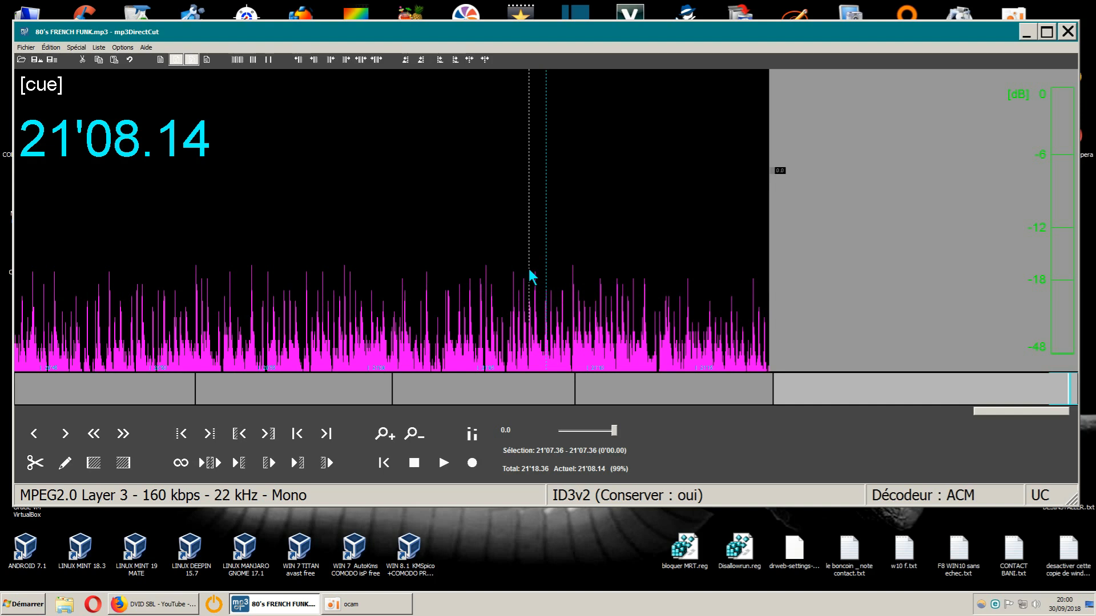
{"action": "left_click_drag", "start_coordinate": [530, 274], "coordinate": [772, 300]}
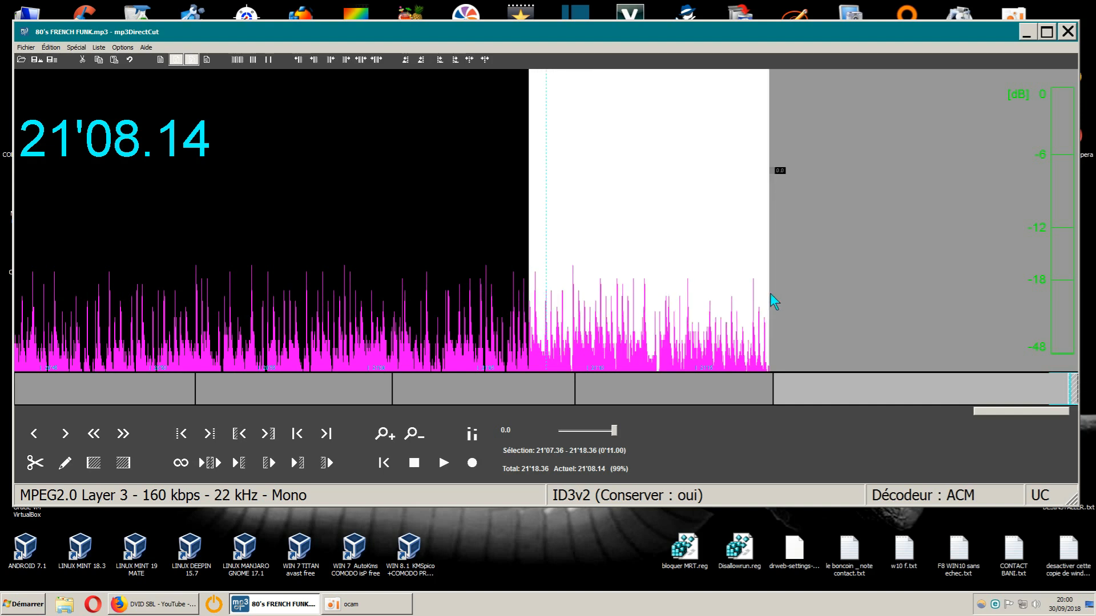
{"action": "left_click", "coordinate": [51, 48]}
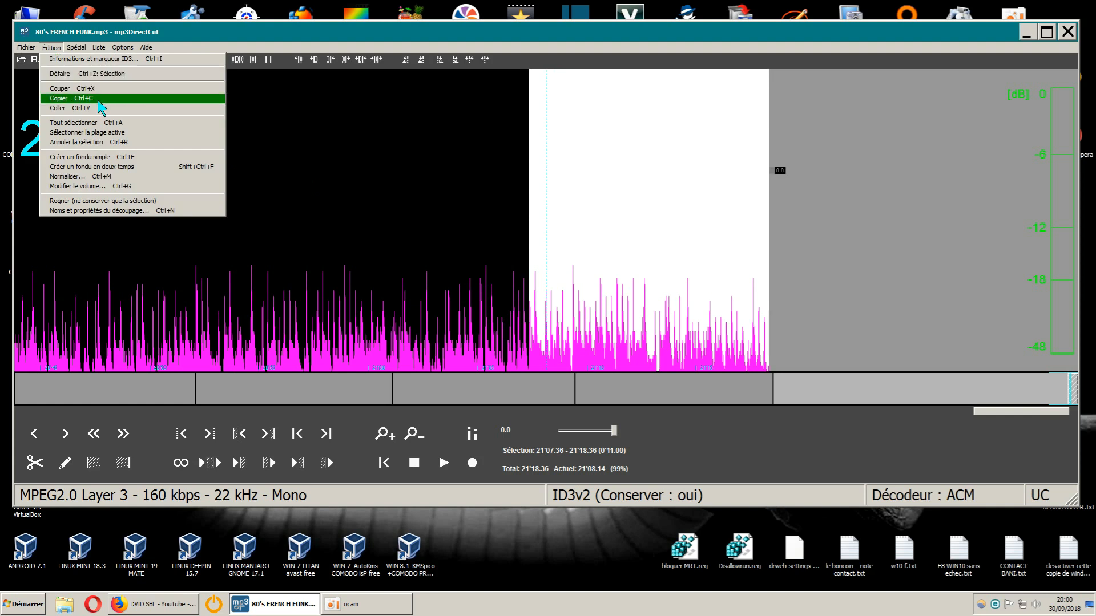
{"action": "left_click", "coordinate": [95, 158]}
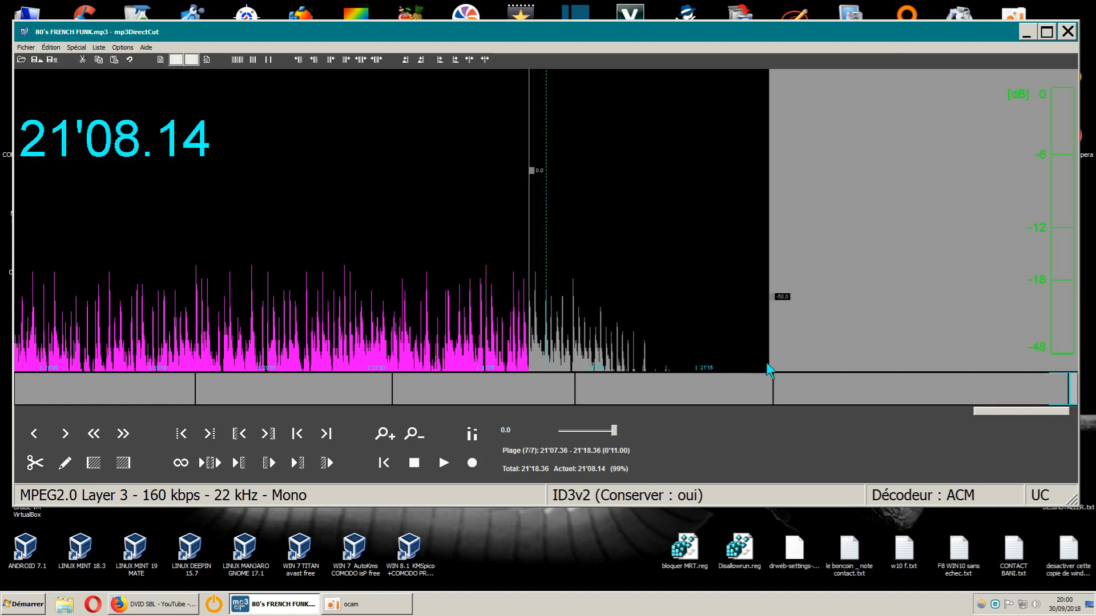
- Play the faded ending from 21'04.30 and stop once the fade has been heard
{"action": "left_click_drag", "start_coordinate": [993, 418], "coordinate": [990, 420]}
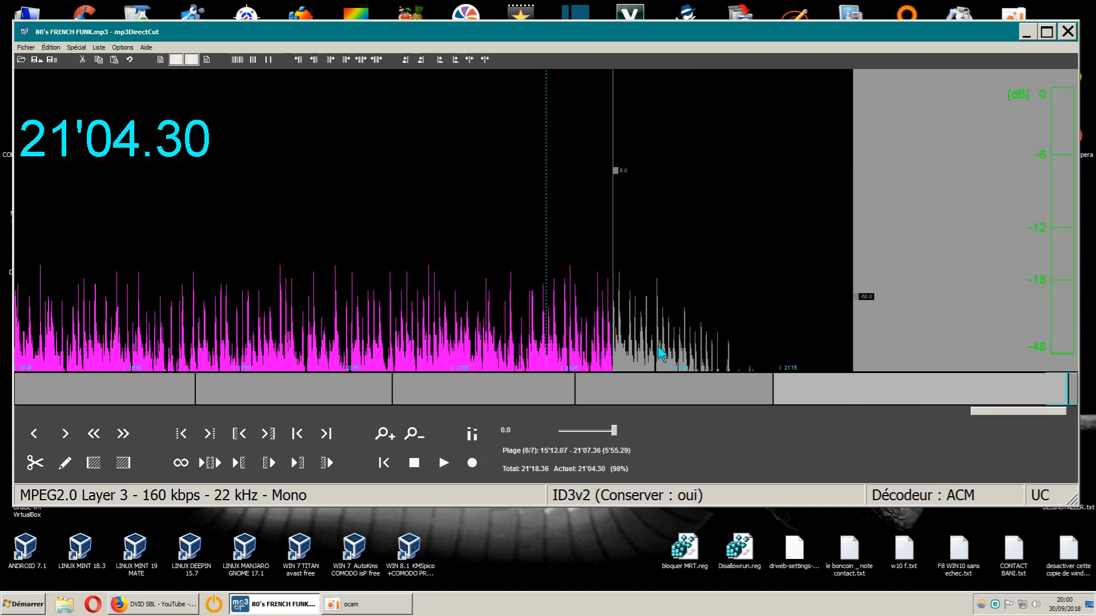
{"action": "left_click", "coordinate": [448, 463]}
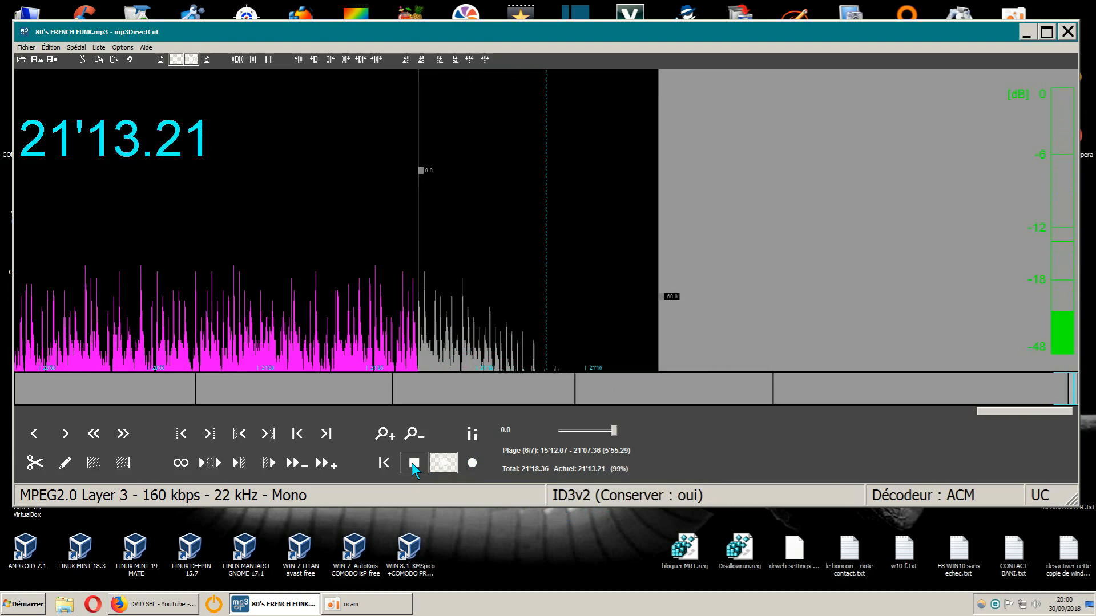
{"action": "left_click", "coordinate": [412, 463]}
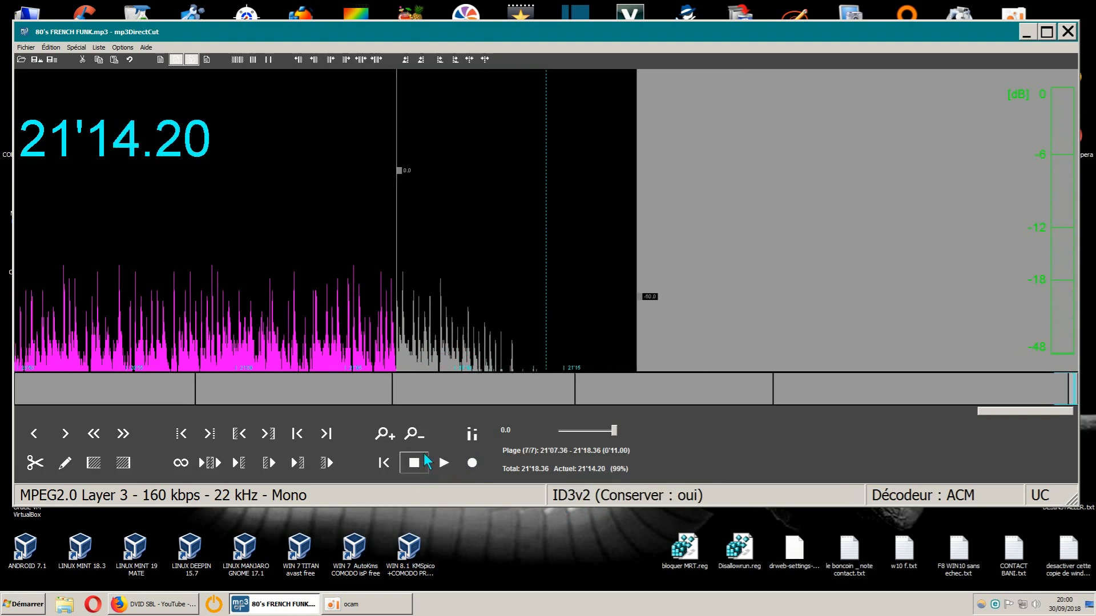
- Select the entire mix and save it in Téléchargements as 80's FRENCH FUNK.mp3, replacing the existing source file
{"action": "left_click", "coordinate": [51, 47]}
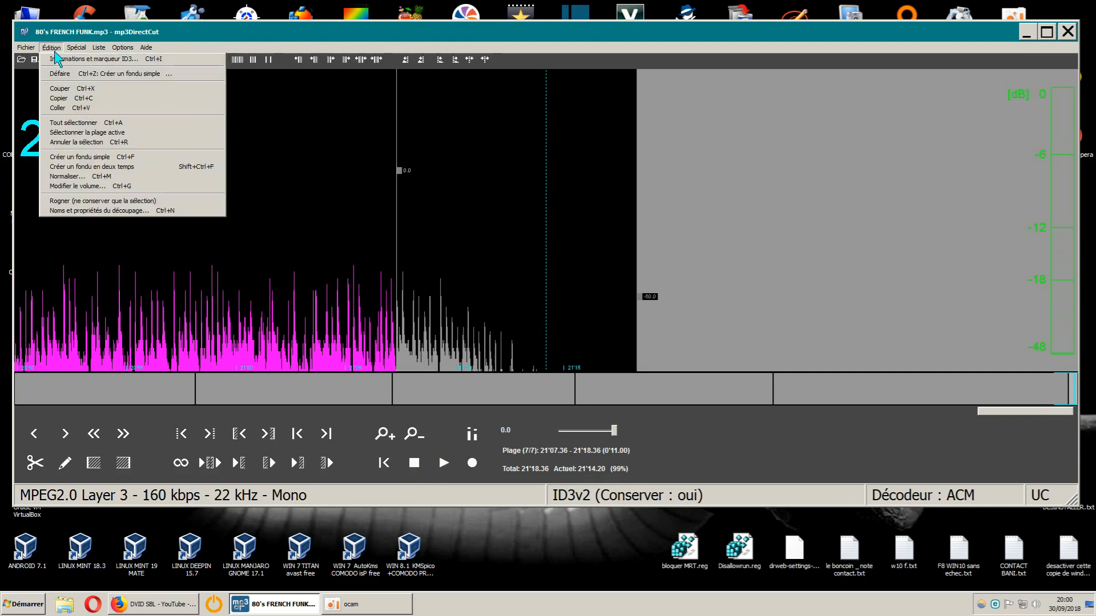
{"action": "left_click", "coordinate": [93, 123]}
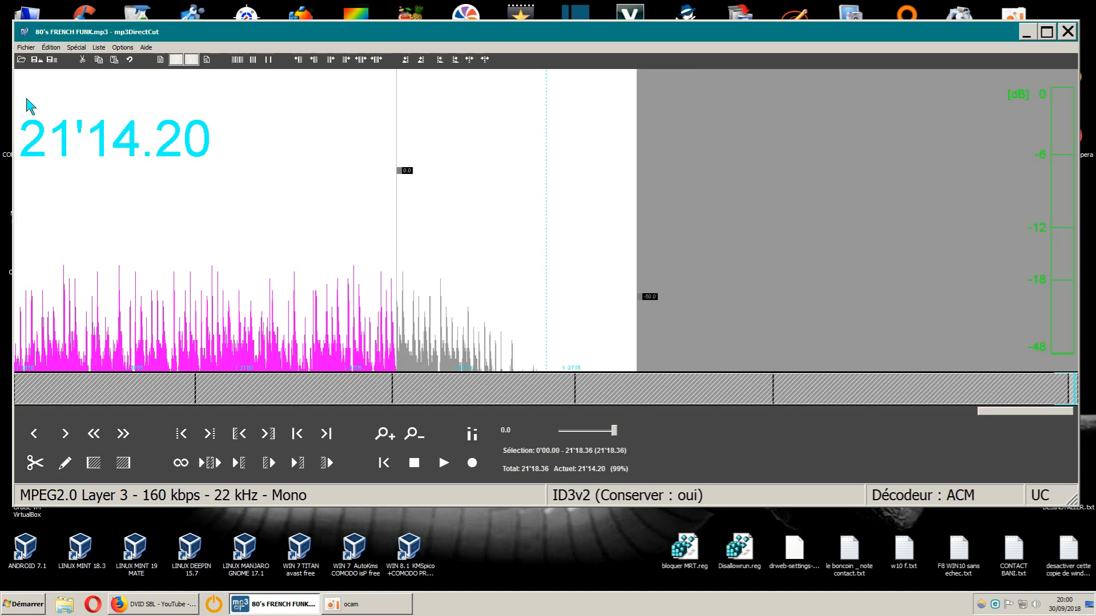
{"action": "key", "text": "ctrl+e"}
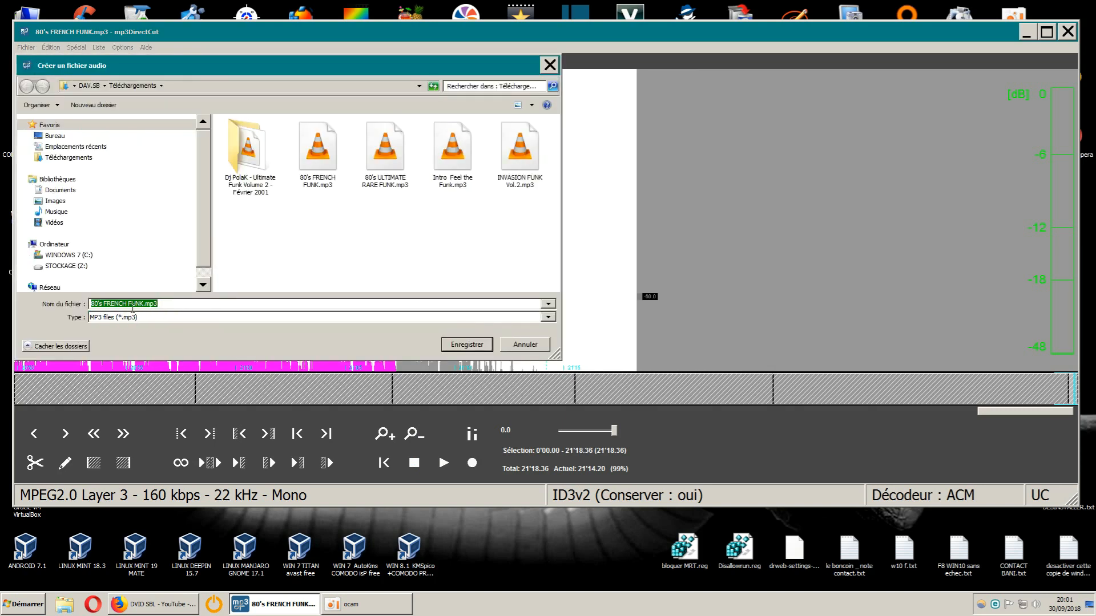
{"action": "left_click_drag", "start_coordinate": [334, 75], "coordinate": [556, 27]}
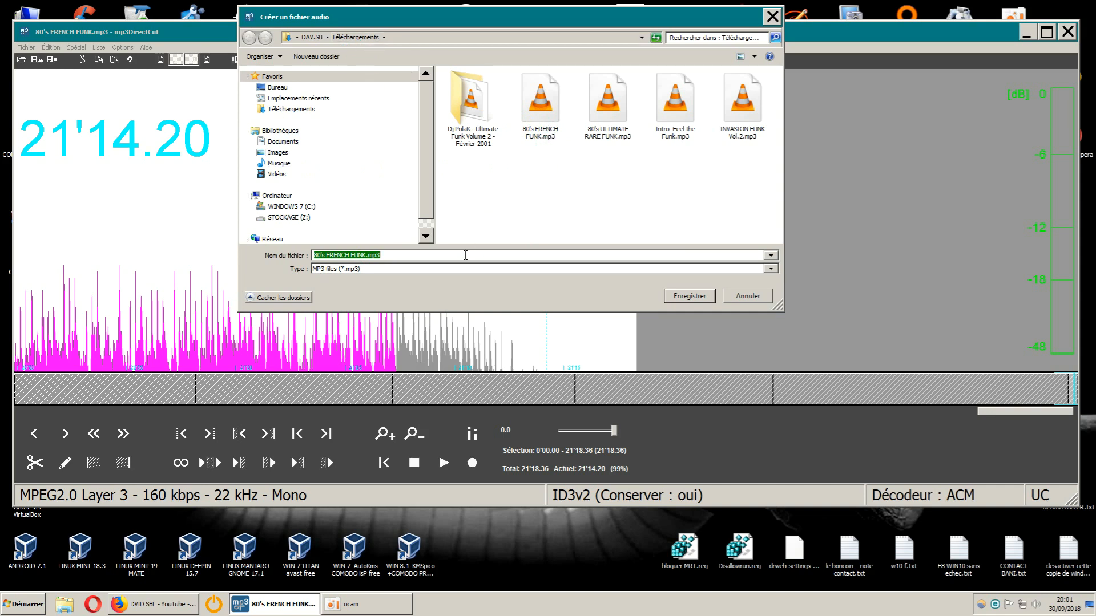
{"action": "left_click", "coordinate": [689, 296]}
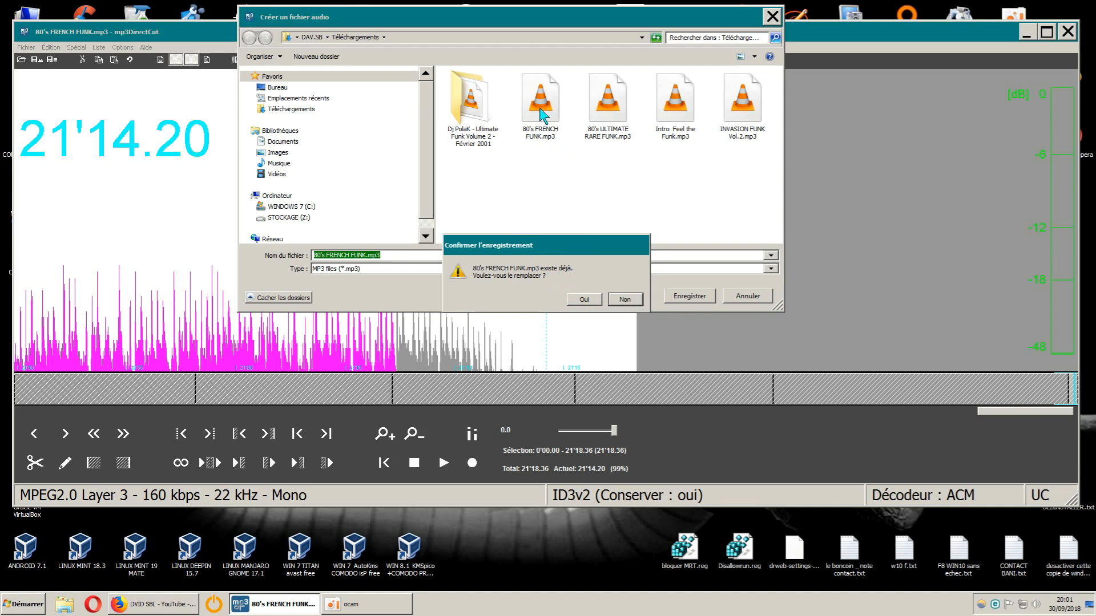
{"action": "left_click", "coordinate": [589, 301]}
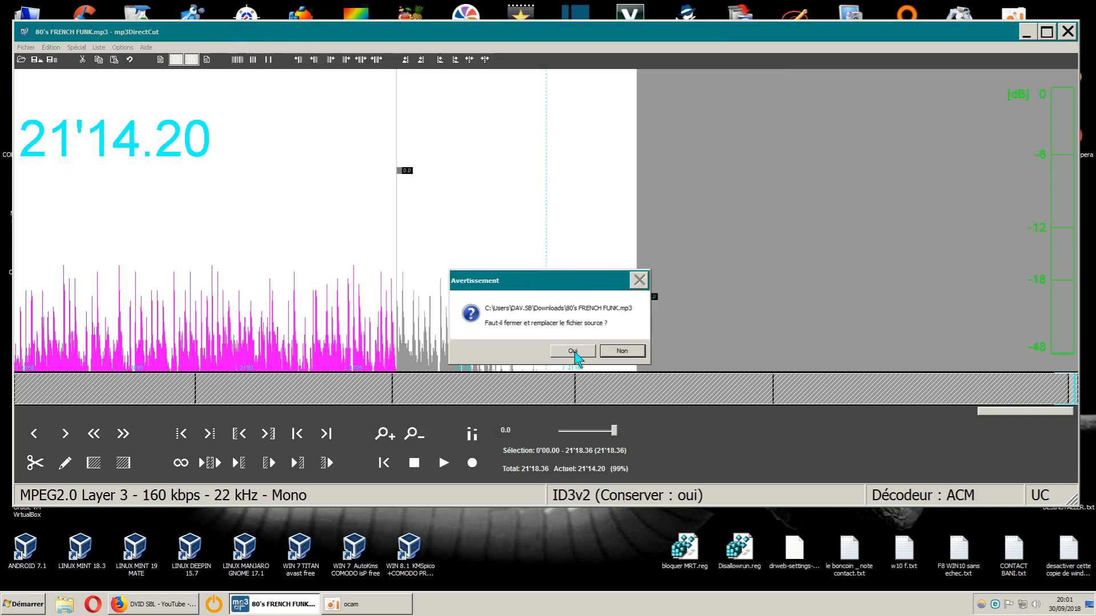
{"action": "left_click", "coordinate": [574, 352]}
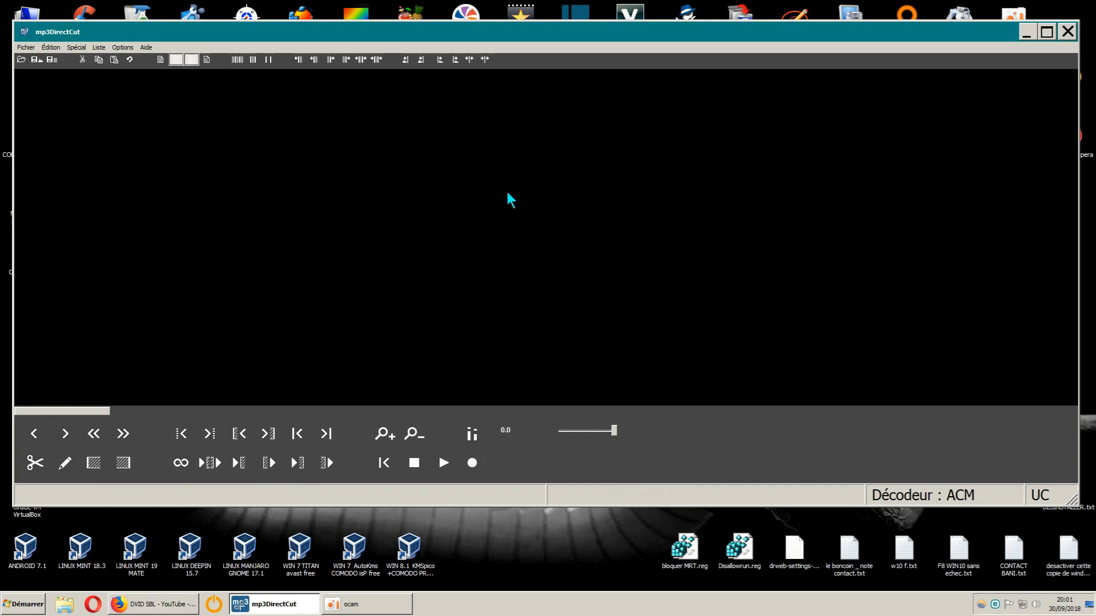
- Minimize mp3DirectCut and open the Téléchargements folder in Windows Explorer to check the saved file
{"action": "left_click", "coordinate": [1068, 32]}
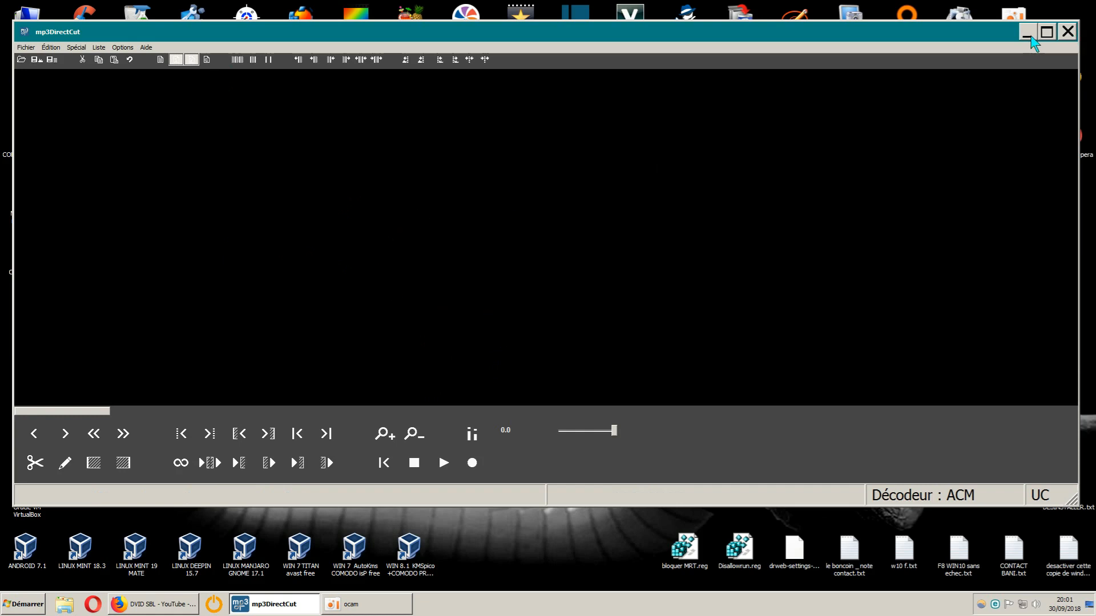
{"action": "left_click", "coordinate": [64, 604]}
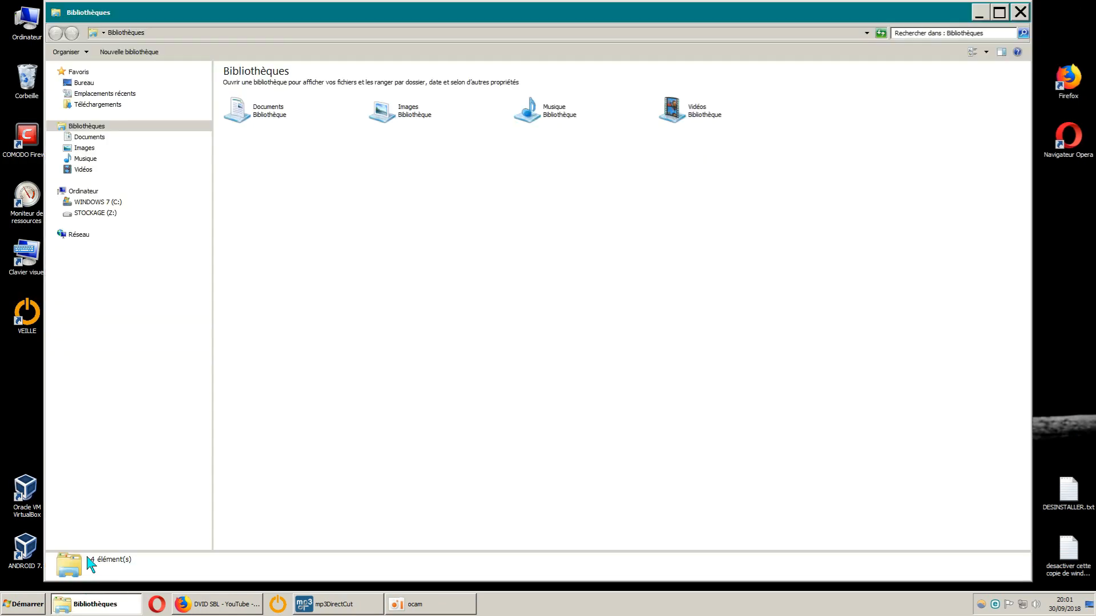
{"action": "left_click", "coordinate": [109, 105]}
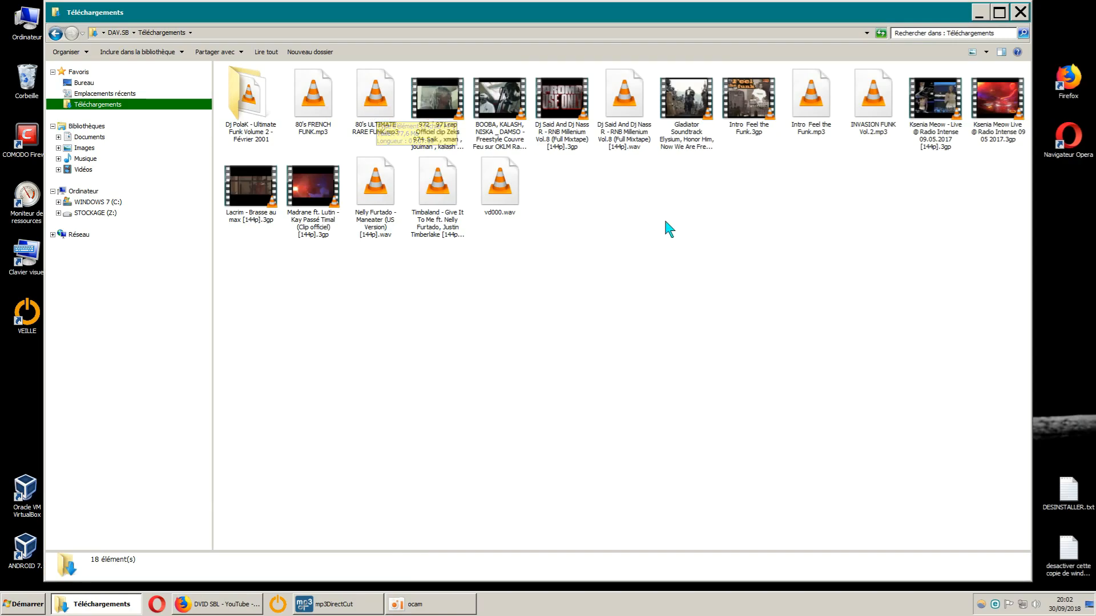
{"action": "mouse_move", "coordinate": [434, 608]}
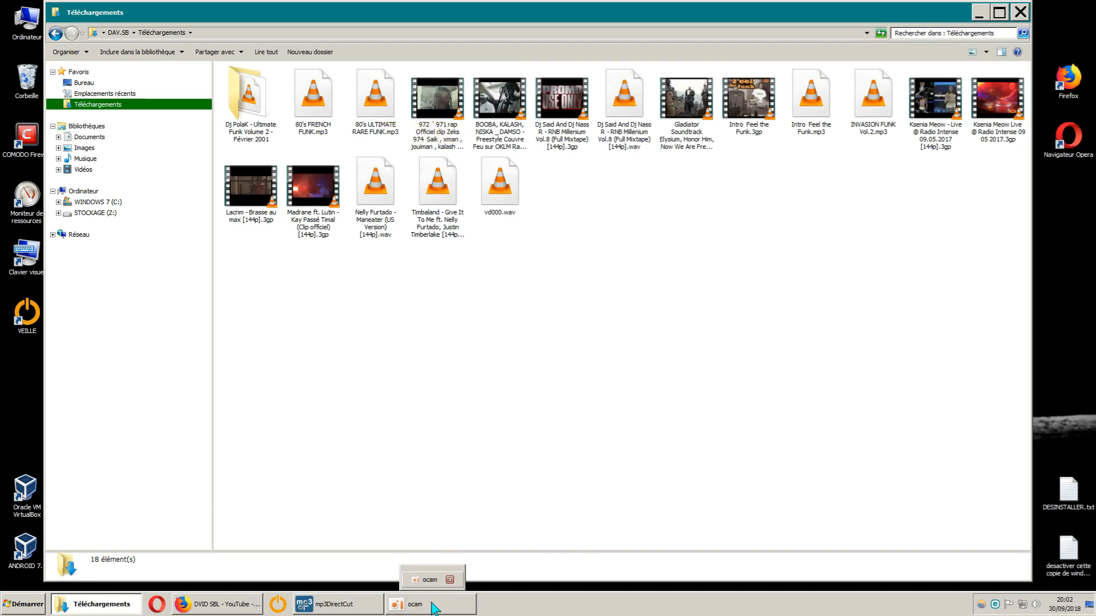